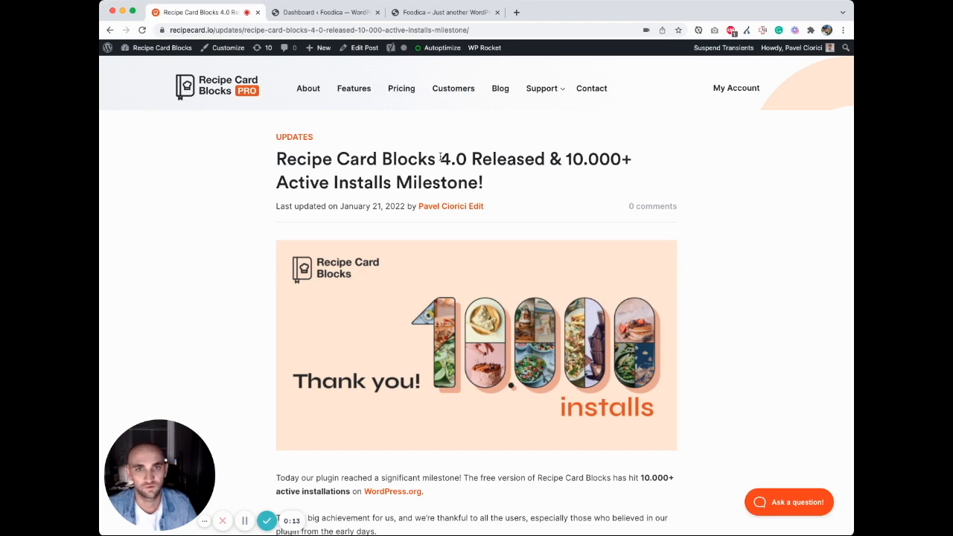
Step: Read through the Recipe Card Blocks 4.0 release announcement, including recipe management and the new Gutenberg blocks
scroll(543, 201, down, 7)
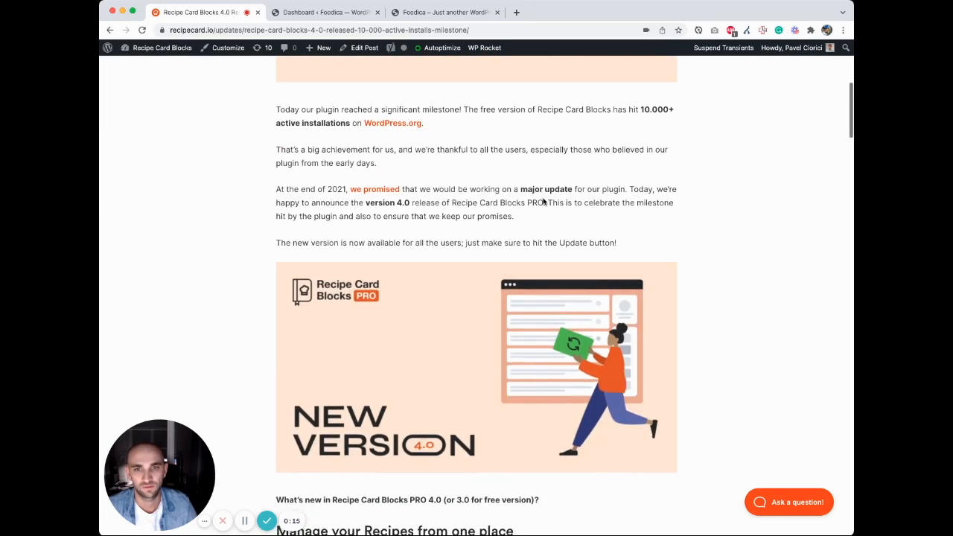
scroll(544, 201, down, 1)
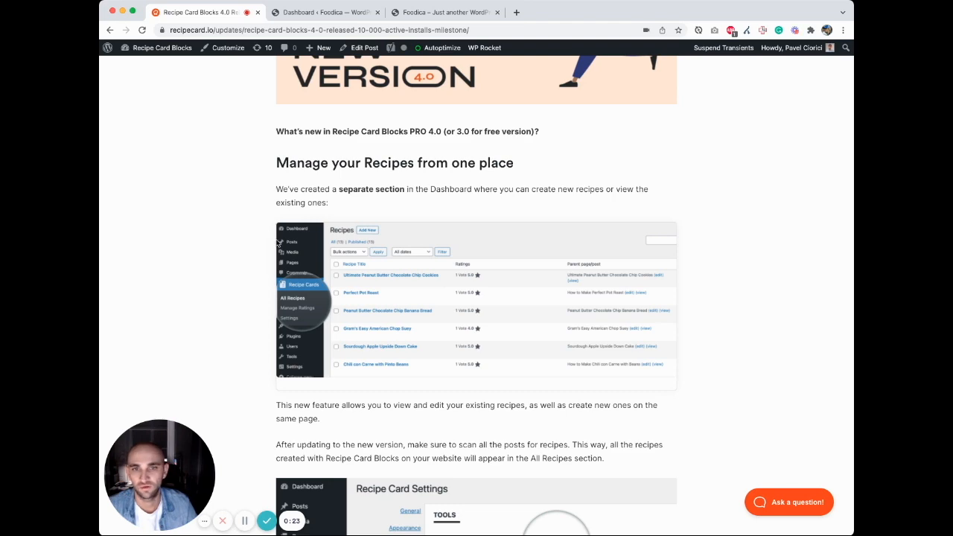
scroll(278, 242, down, 6)
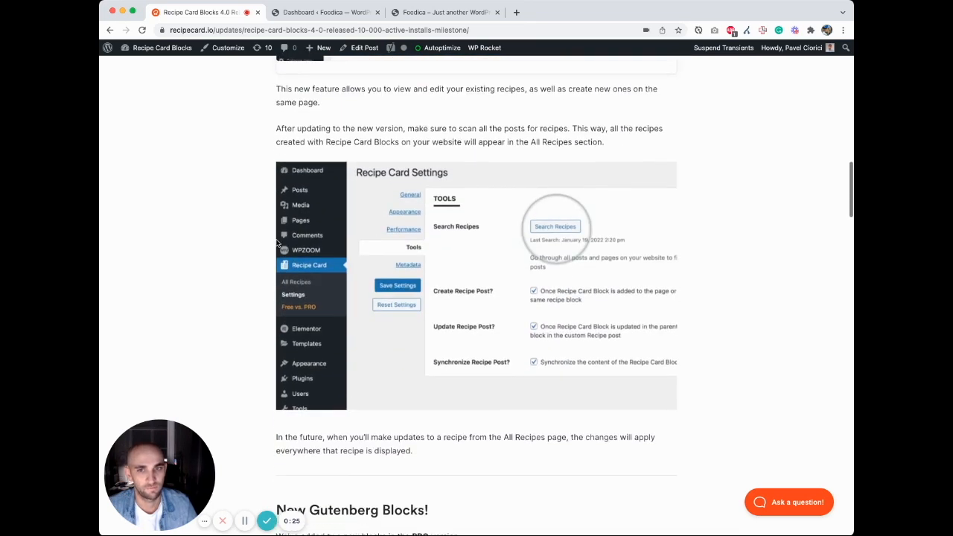
Step: Browse the Foodica homepage, open the Ham Salad with Poached Egg post and examine its recipe card
click(432, 11)
scroll(413, 200, down, 5)
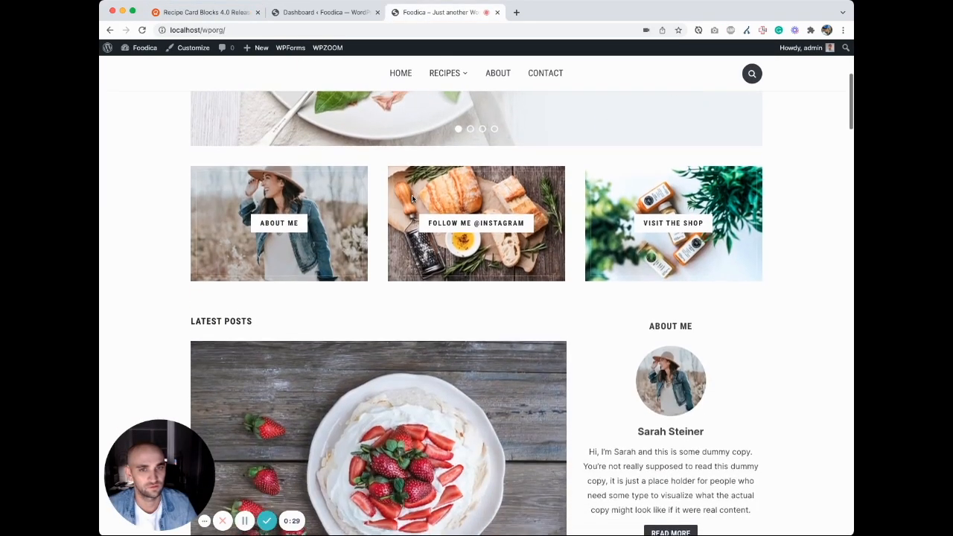
scroll(413, 200, up, 5)
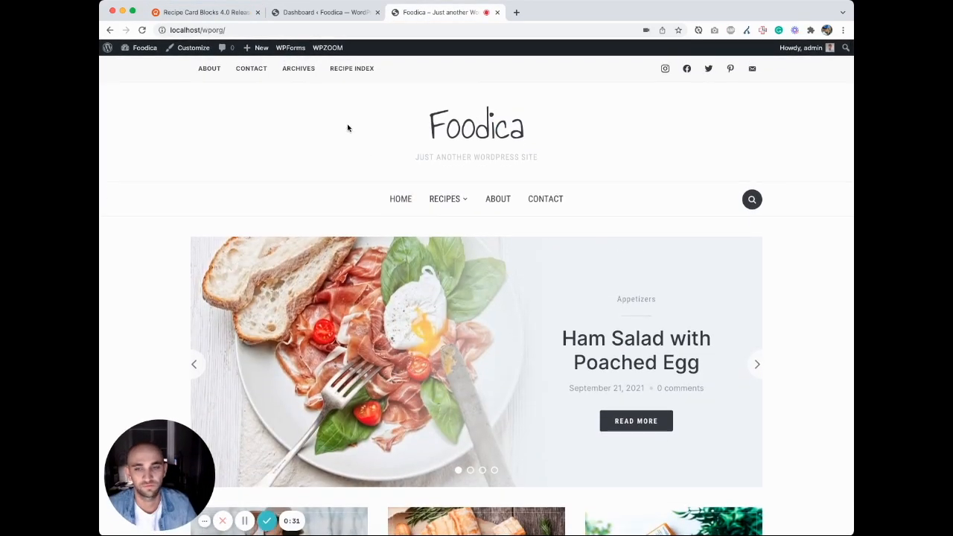
scroll(347, 129, down, 10)
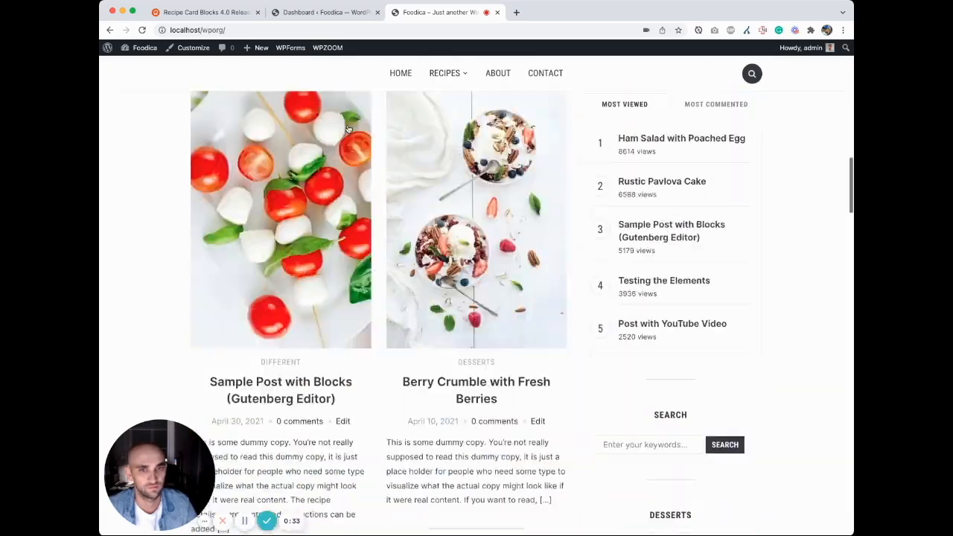
scroll(349, 129, up, 3)
scroll(348, 129, up, 10)
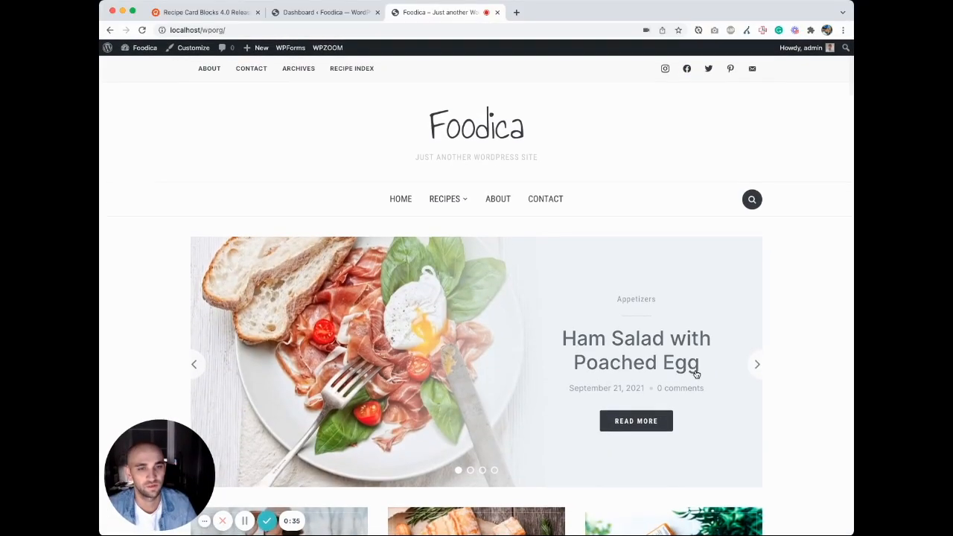
click(663, 346)
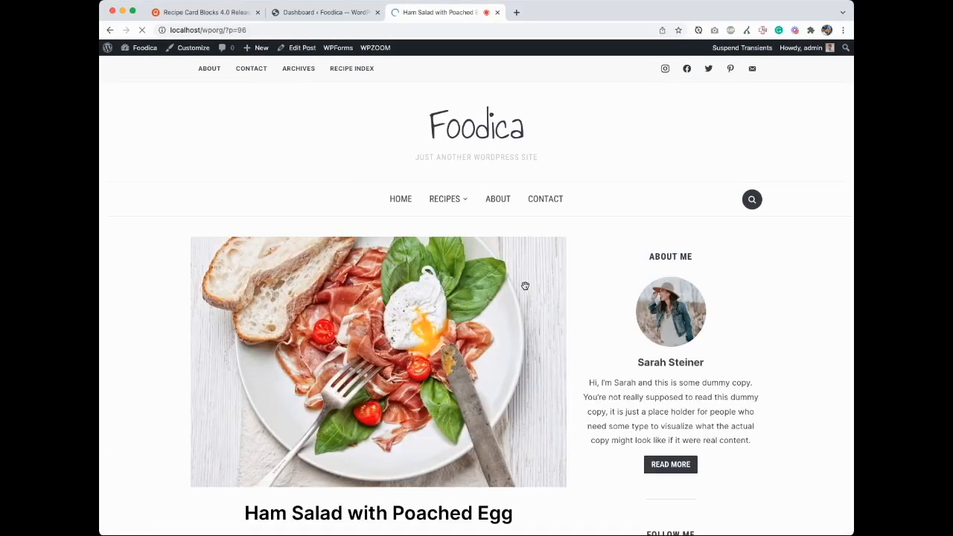
scroll(525, 286, down, 10)
scroll(526, 286, down, 10)
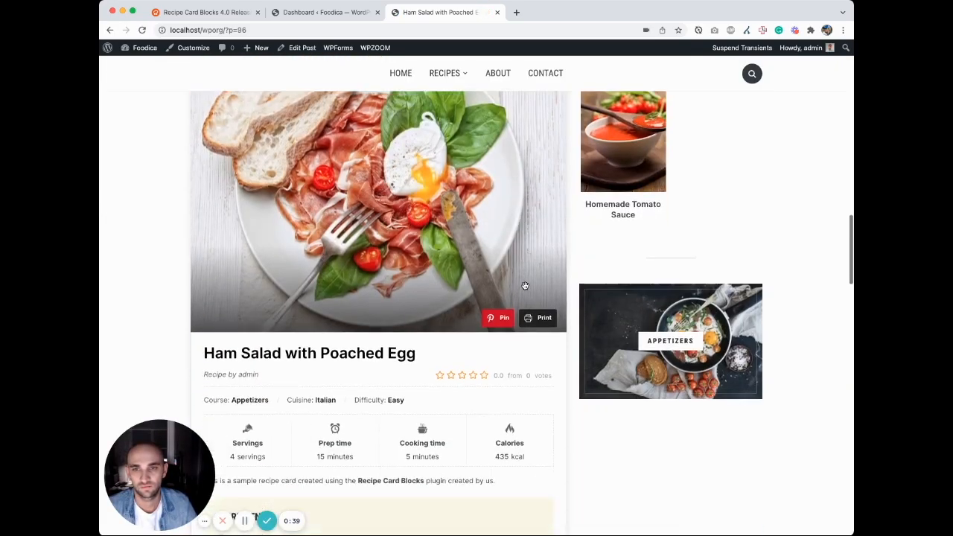
scroll(412, 231, up, 10)
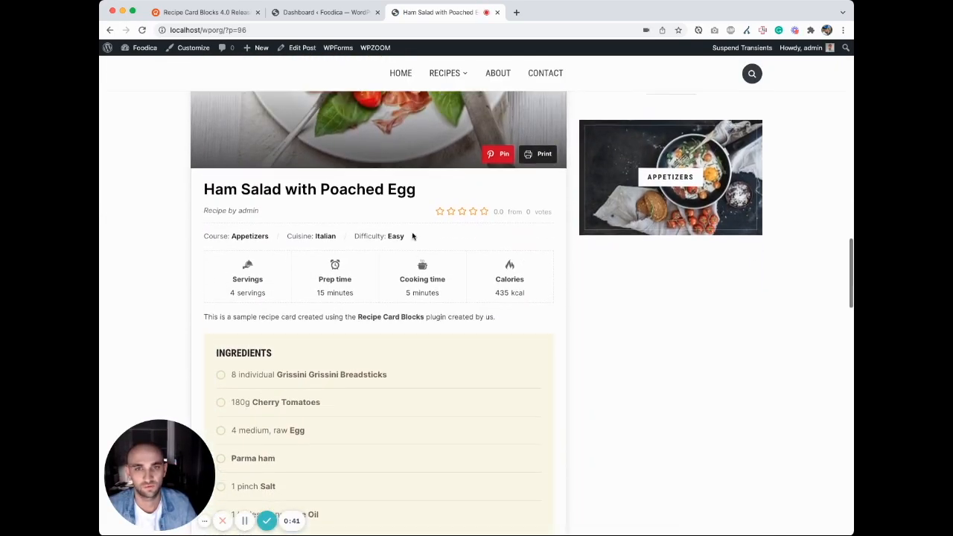
scroll(415, 238, up, 5)
Step: In the WordPress dashboard, open the All Recipes list, scan all posts for missing old recipes and reload the list
key(ctrl+shift+Tab)
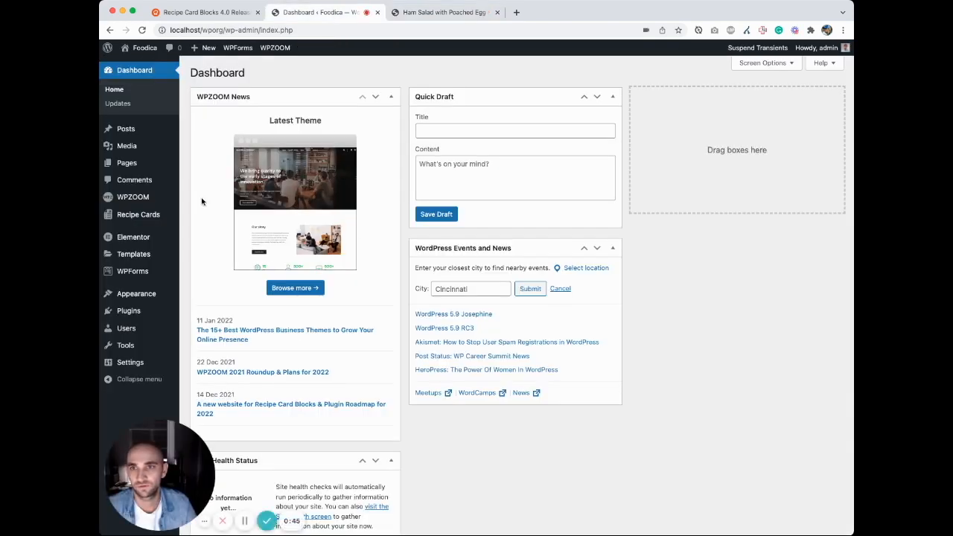
mouse_move(141, 218)
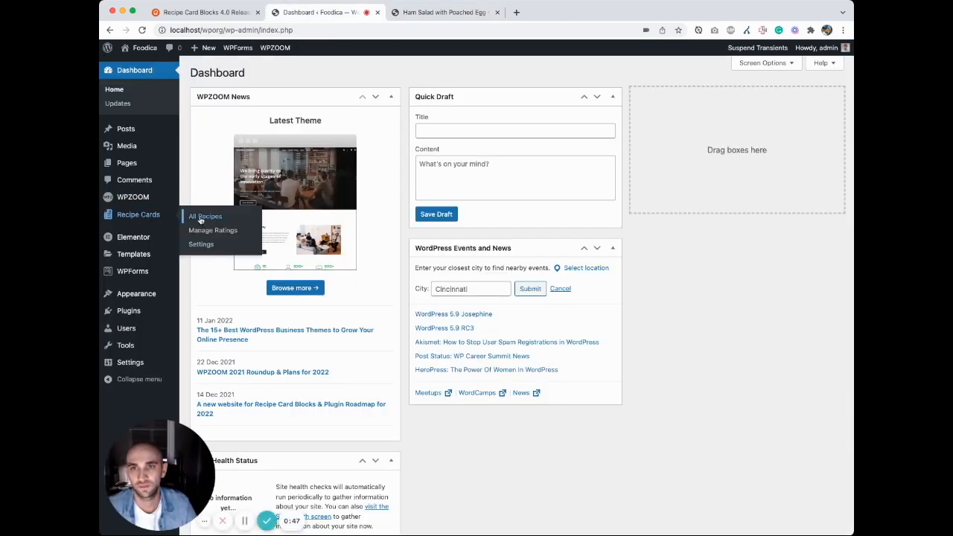
click(147, 218)
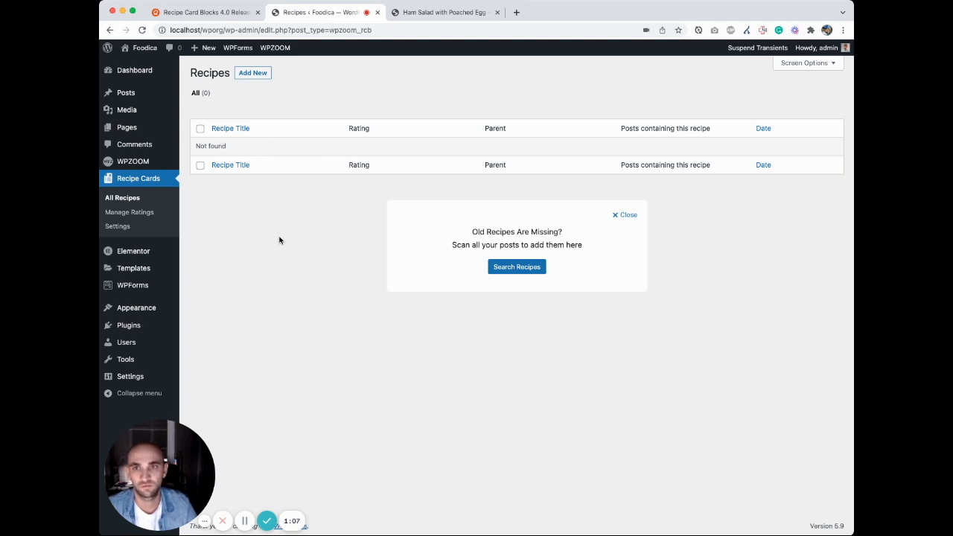
click(517, 269)
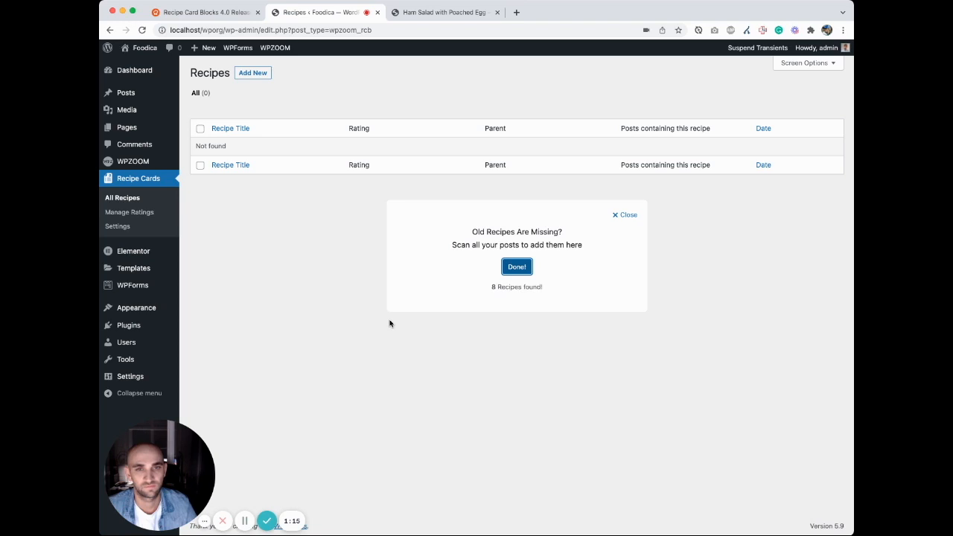
drag(497, 288, 558, 291)
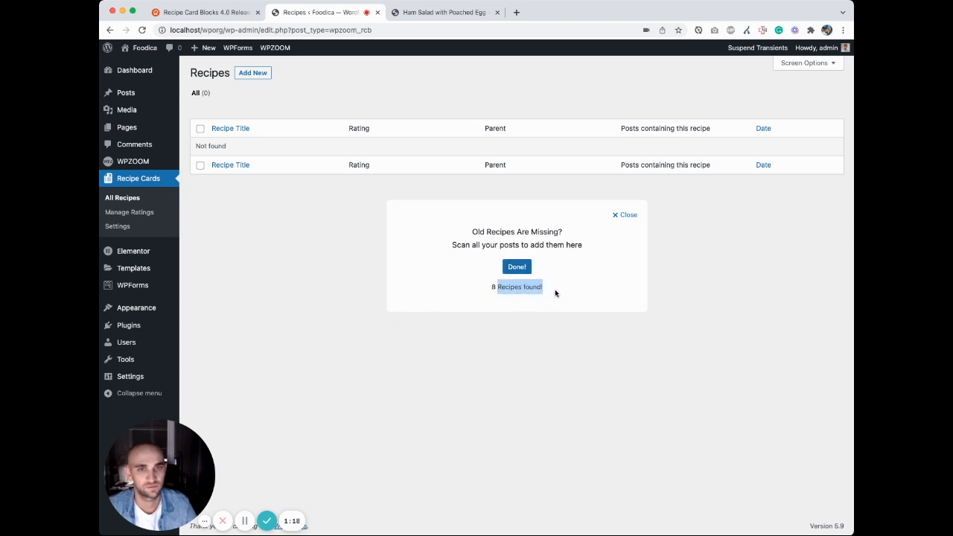
click(288, 258)
click(141, 30)
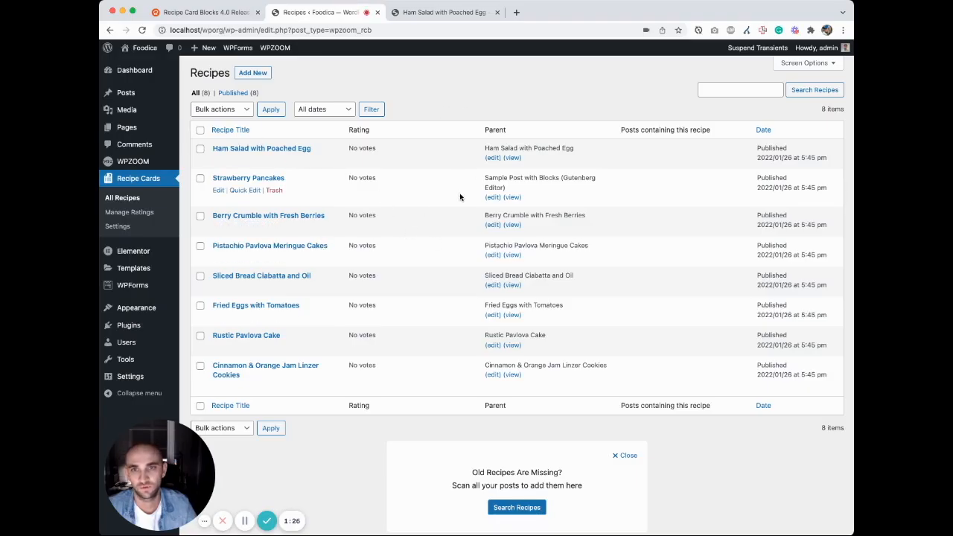
Step: Check the recipe card in the published Ham Salad with Poached Egg post and return to the recipe list
click(432, 12)
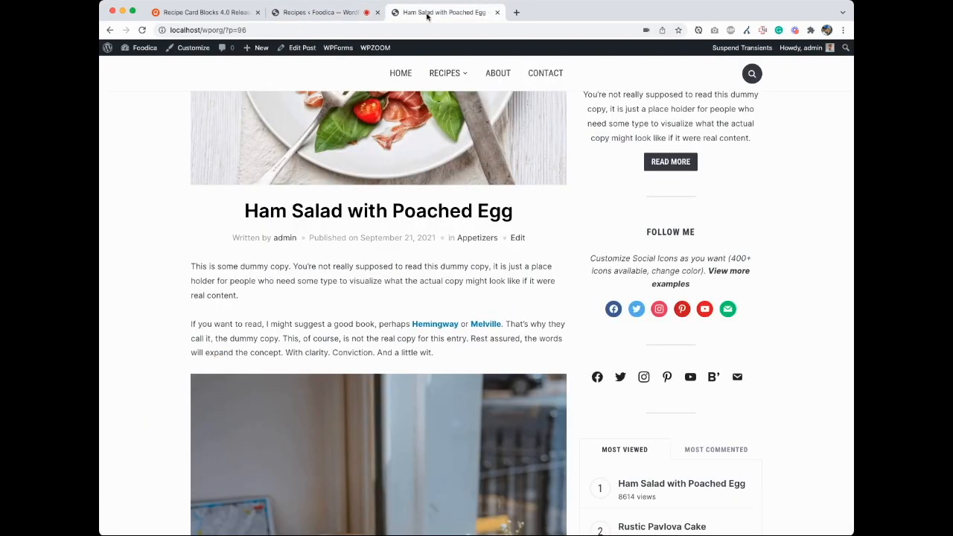
scroll(337, 263, down, 15)
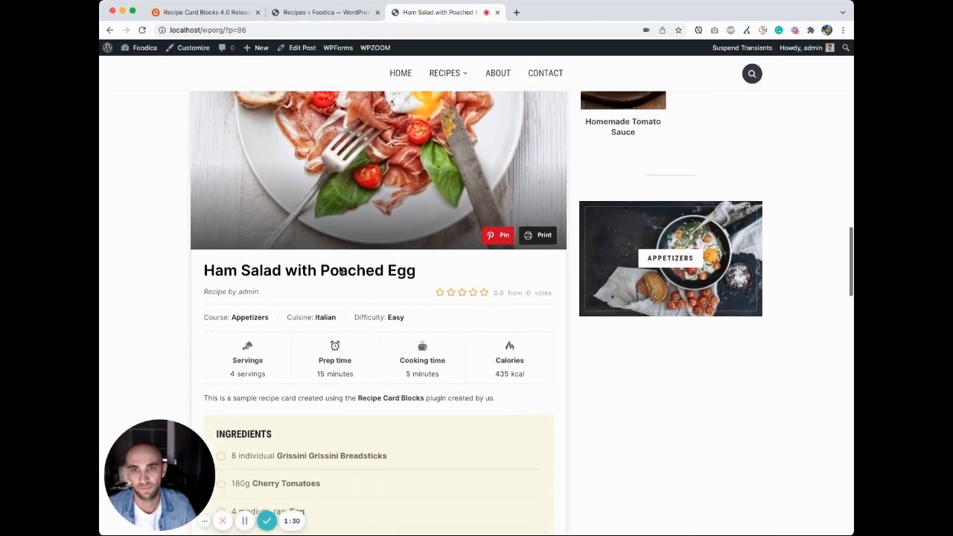
click(324, 11)
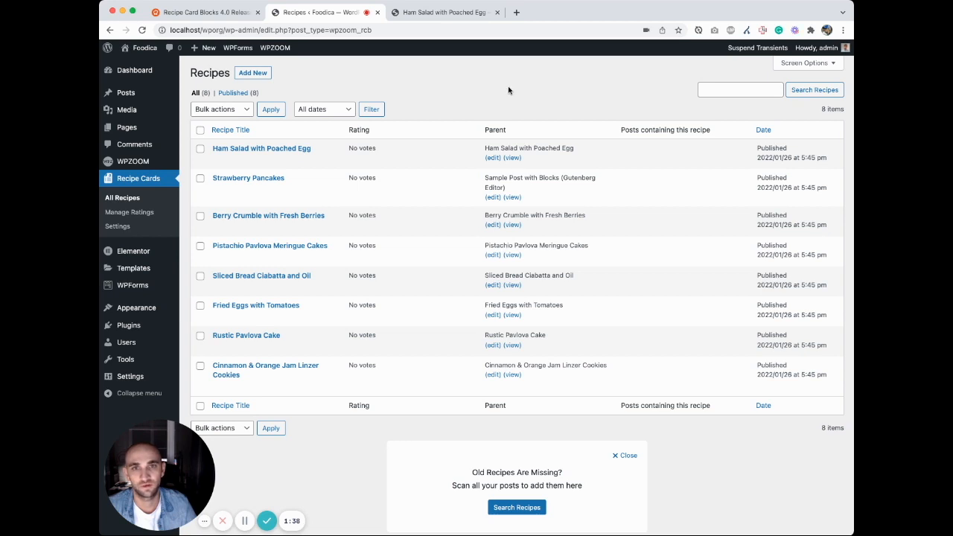
Step: Create a new post titled "My new recipe" with the paragraph "You can here some text..."
click(144, 97)
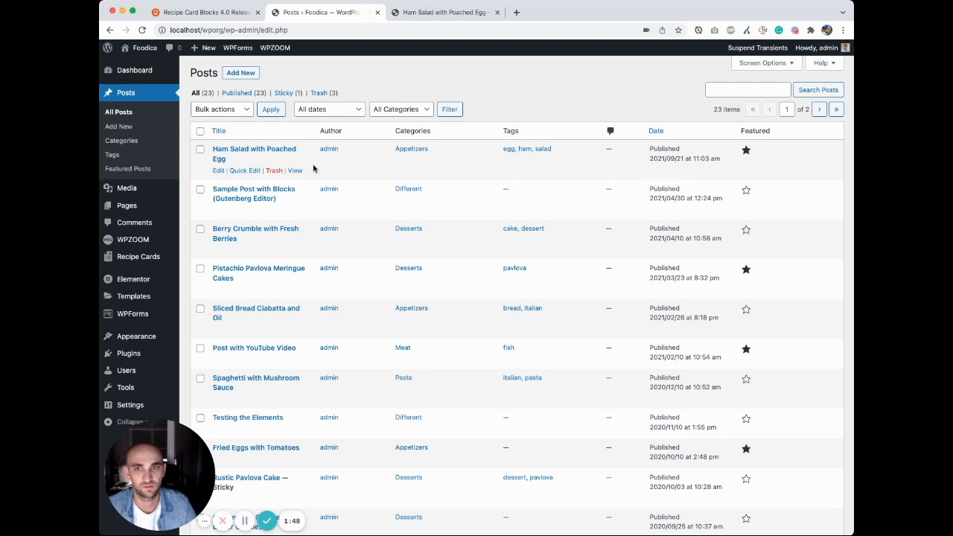
click(140, 129)
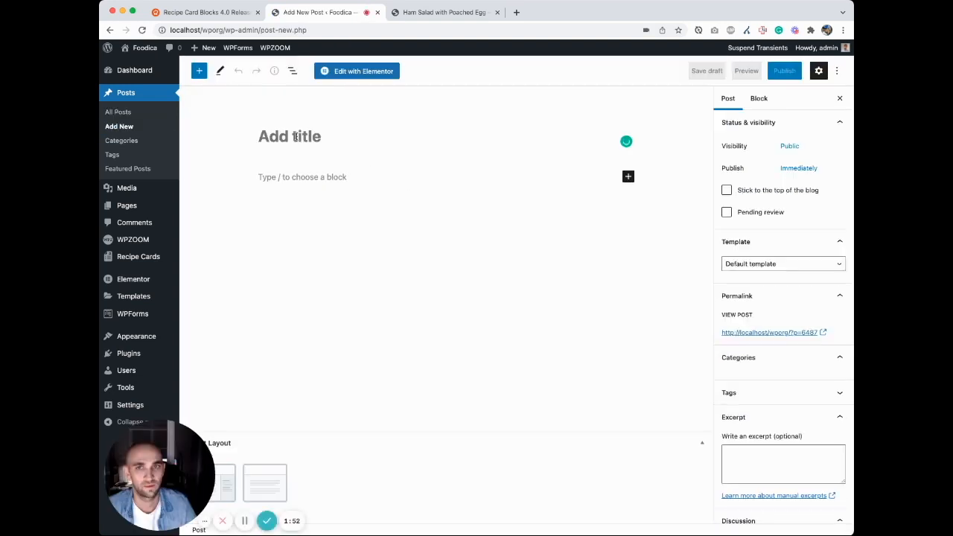
text(My new recipe)
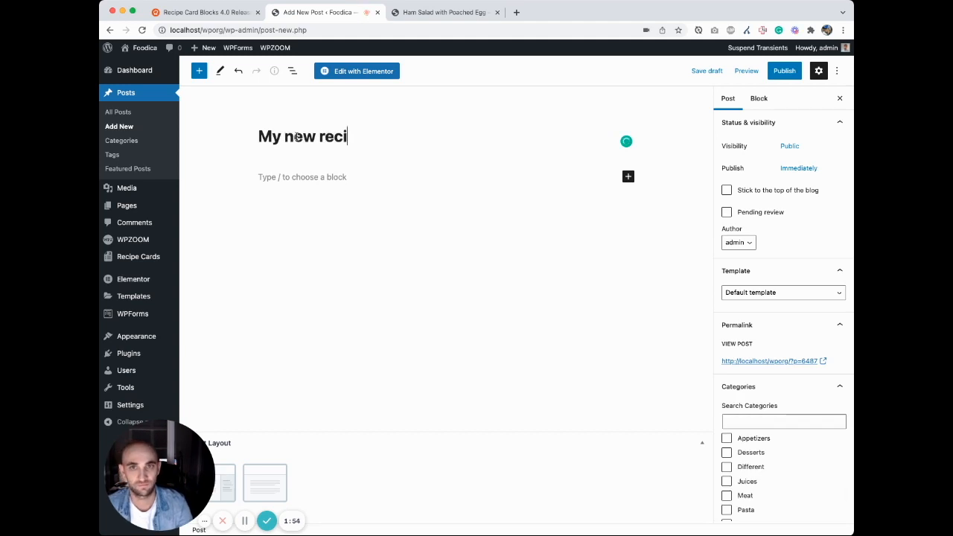
click(300, 178)
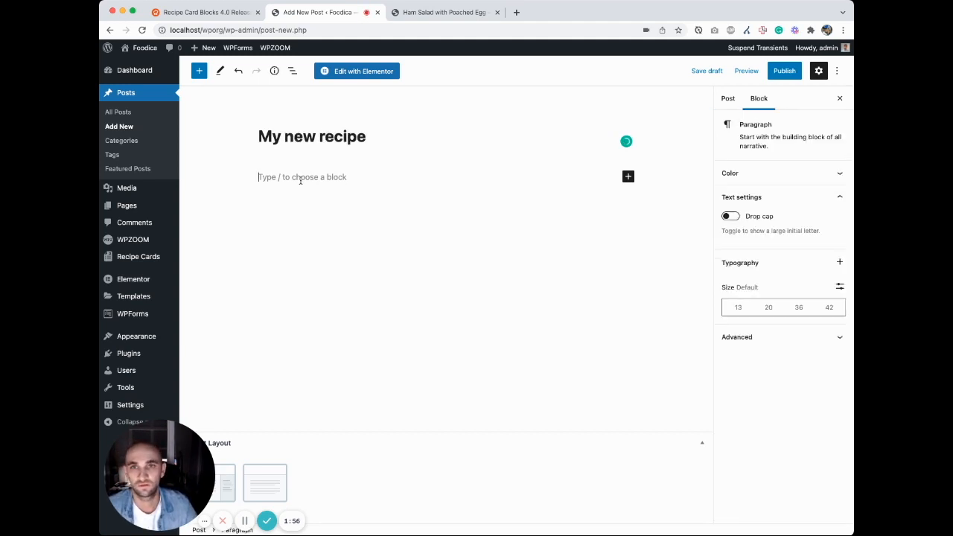
text(You can)
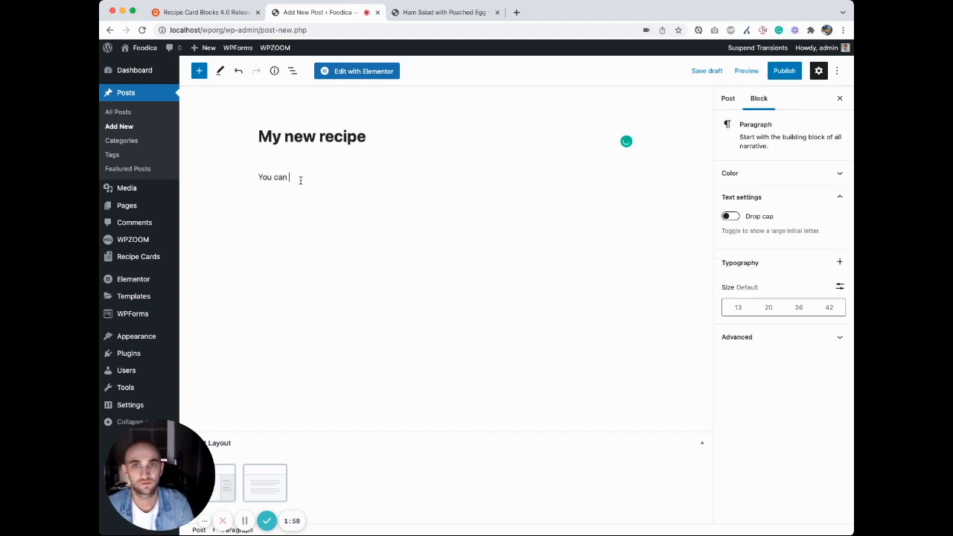
text(..)
key(Return)
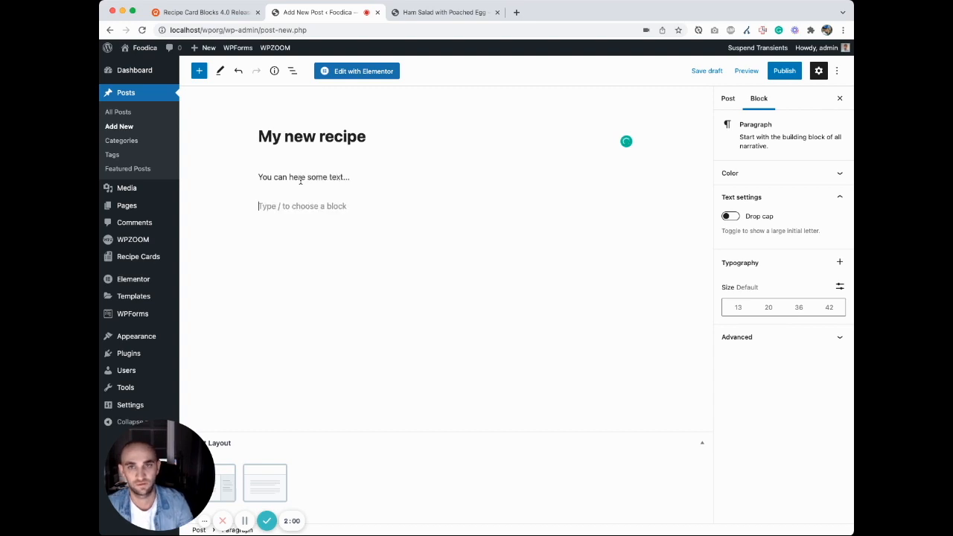
Step: Insert a Recipe Card Block (Premium) below the paragraph in the new post
click(200, 72)
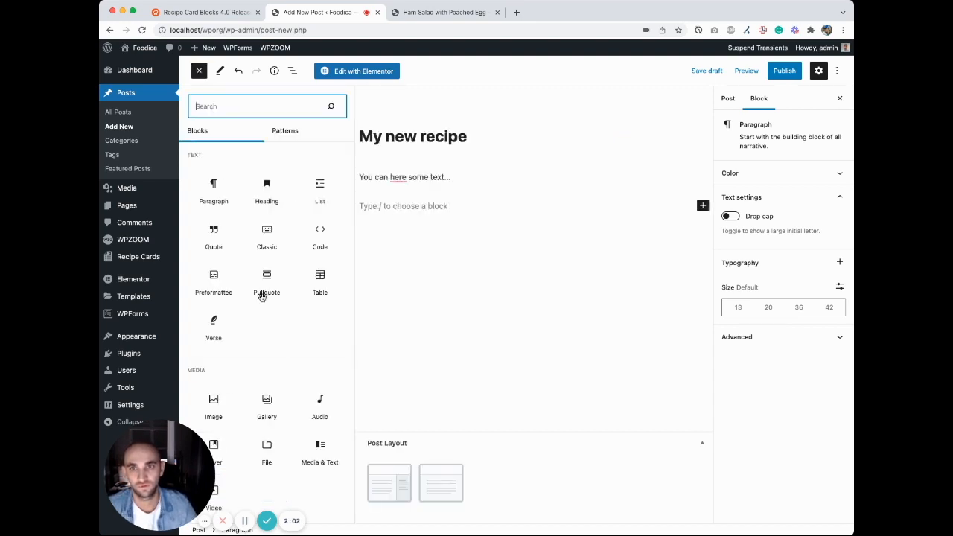
scroll(260, 295, down, 15)
scroll(261, 298, down, 2)
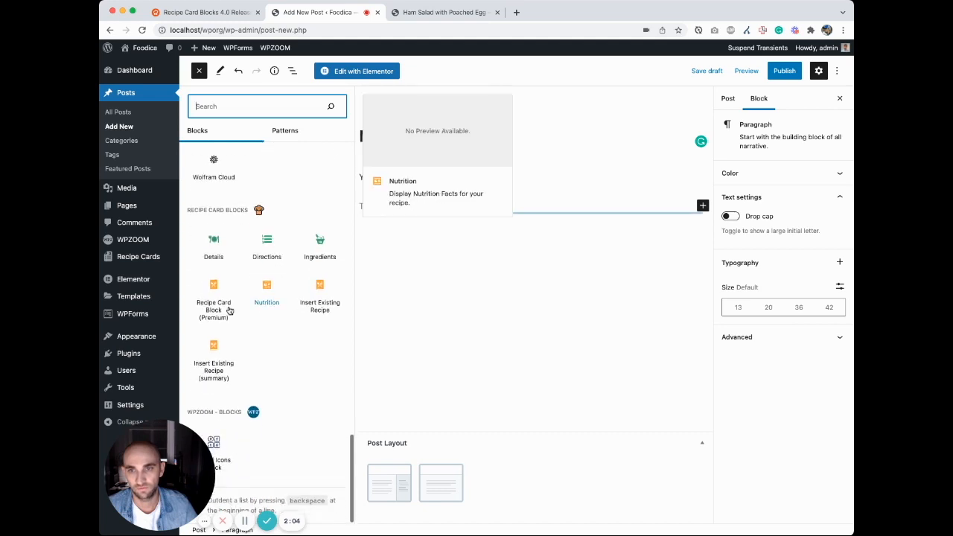
click(214, 309)
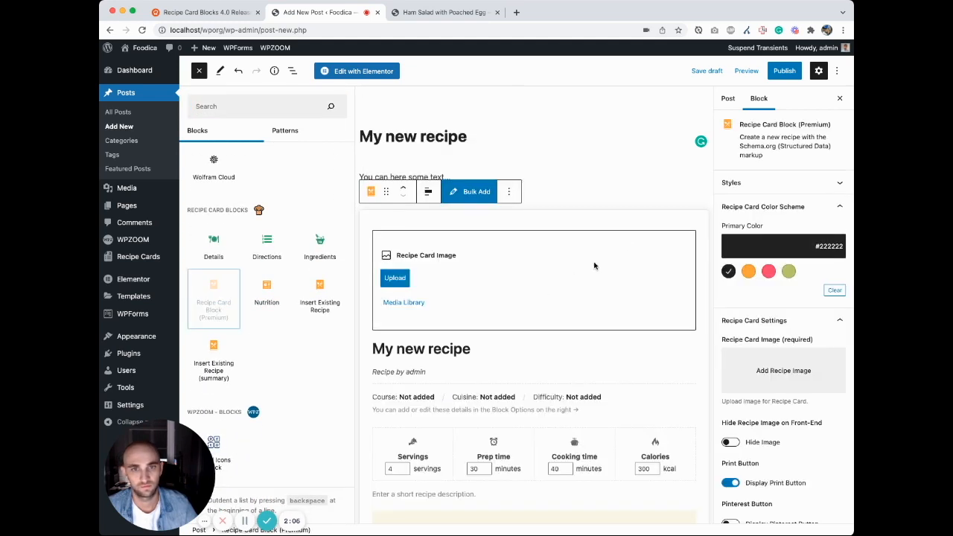
Step: Set the recipe card image to the fried eggs and tomatoes pan photo from the Media Library
click(629, 223)
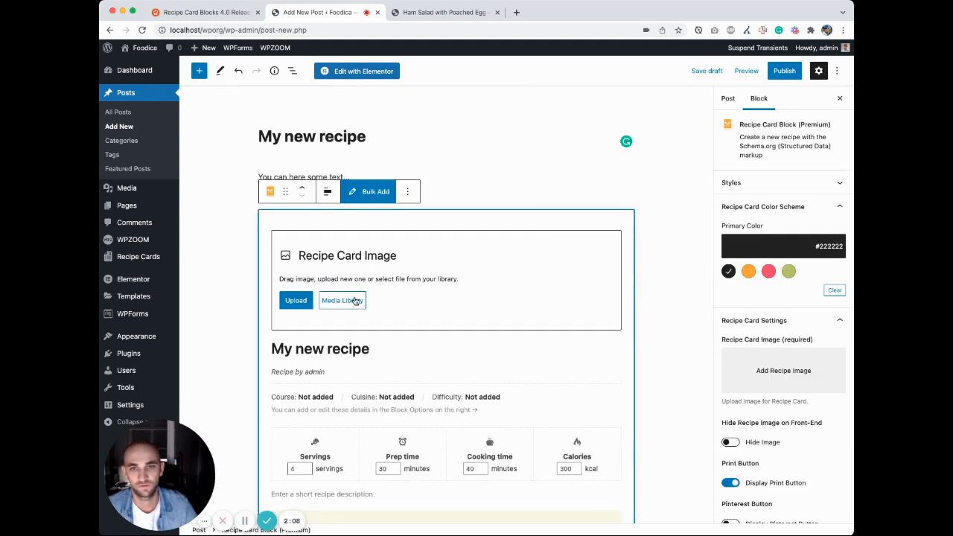
click(356, 301)
scroll(438, 304, down, 1)
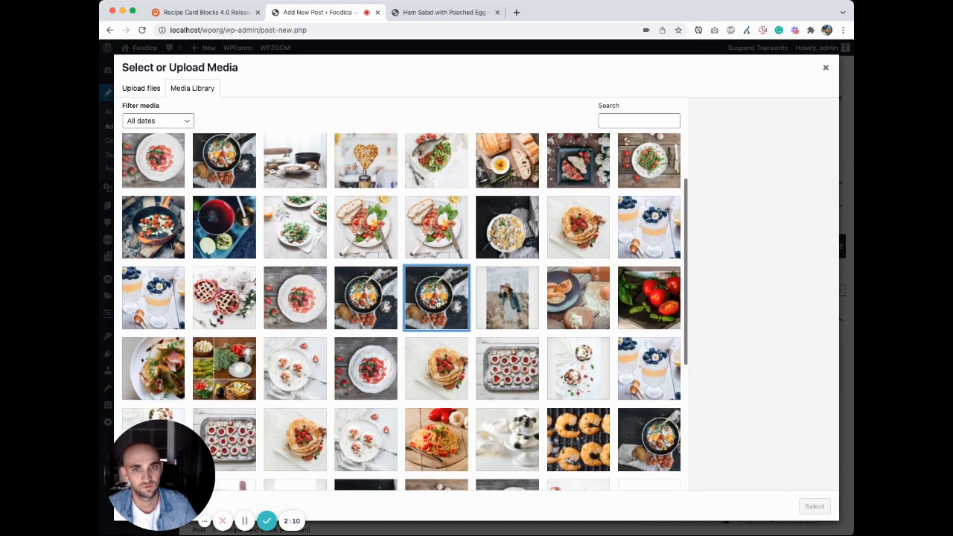
click(438, 304)
click(815, 507)
Step: Name the first ingredient in the recipe card "My ingredient"
scroll(477, 232, down, 5)
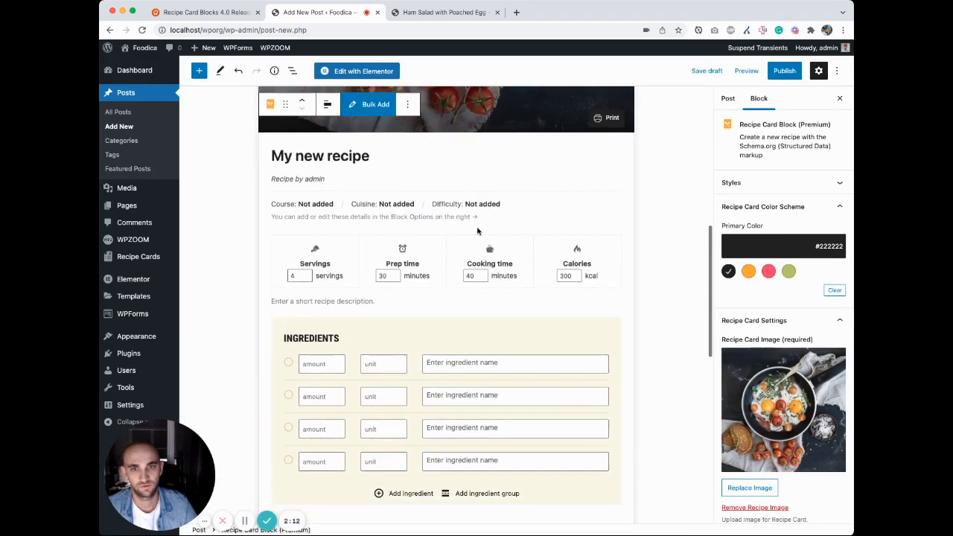
scroll(477, 231, down, 3)
click(469, 255)
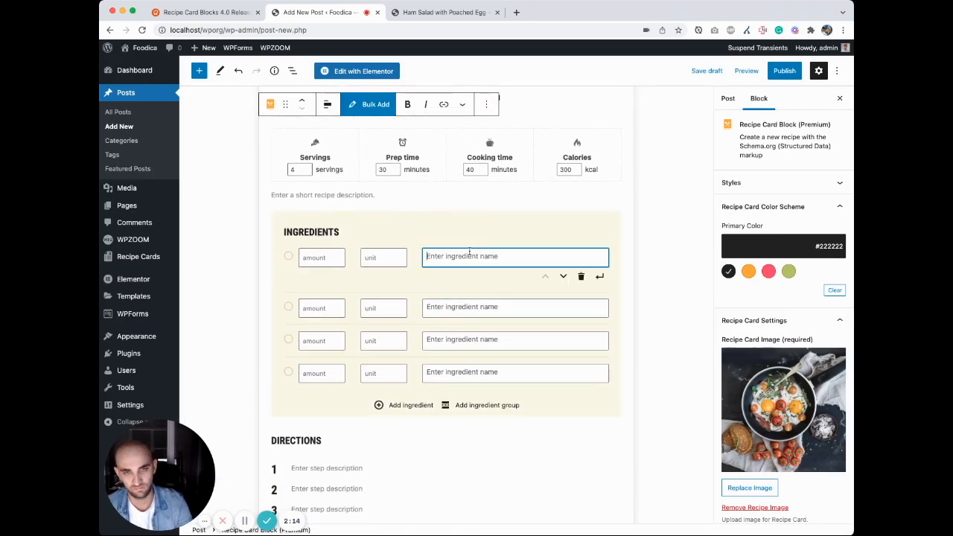
text(My ingredient)
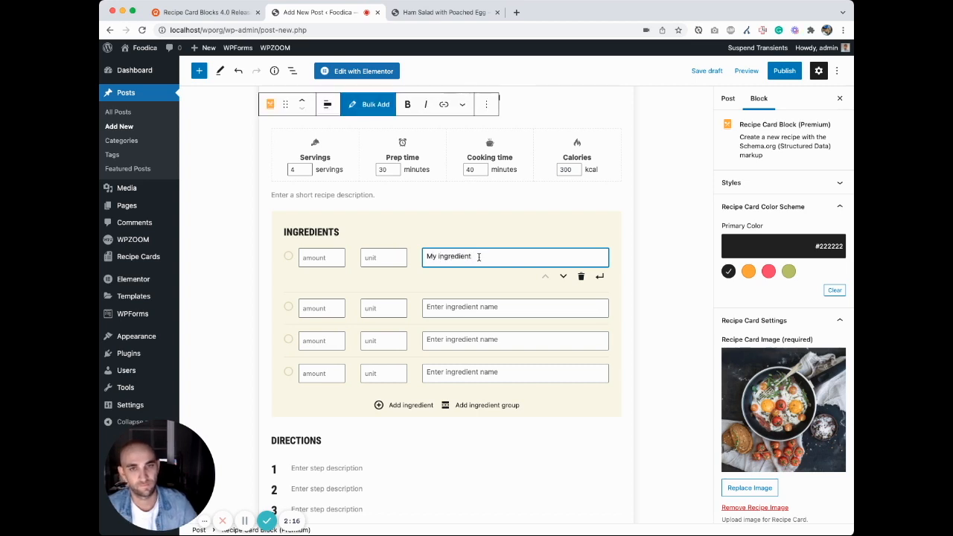
Step: Enter "Some text" as the description of the first directions step in the recipe card
scroll(477, 255, down, 3)
click(347, 257)
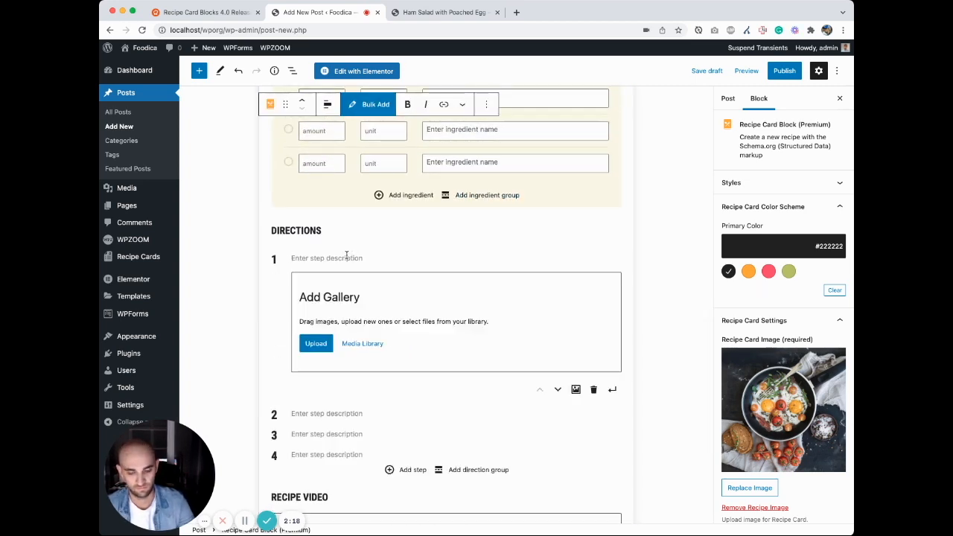
text(Some text...)
scroll(417, 242, down, 5)
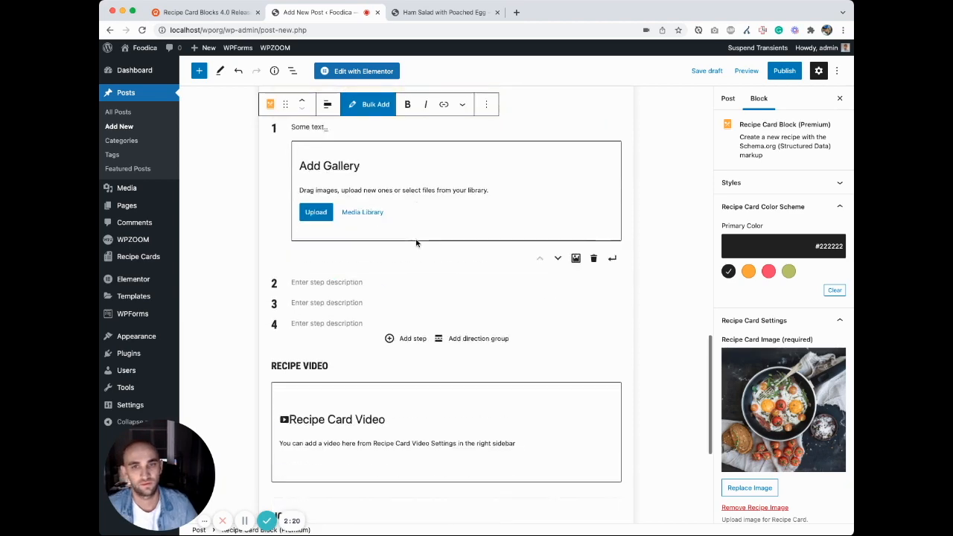
Step: Save the new post as a draft and look up "My new recipe" in the All Recipes list in a separate tab
click(713, 73)
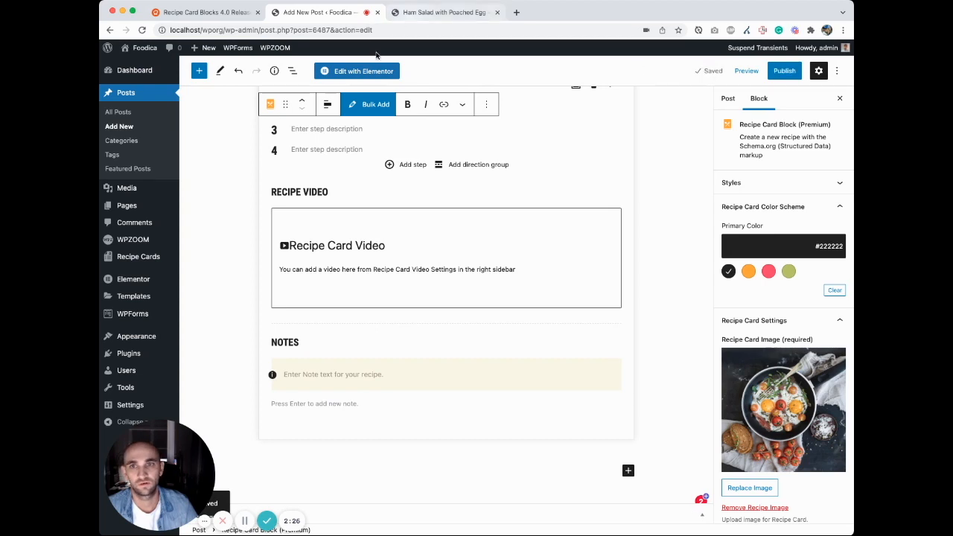
super+click(144, 259)
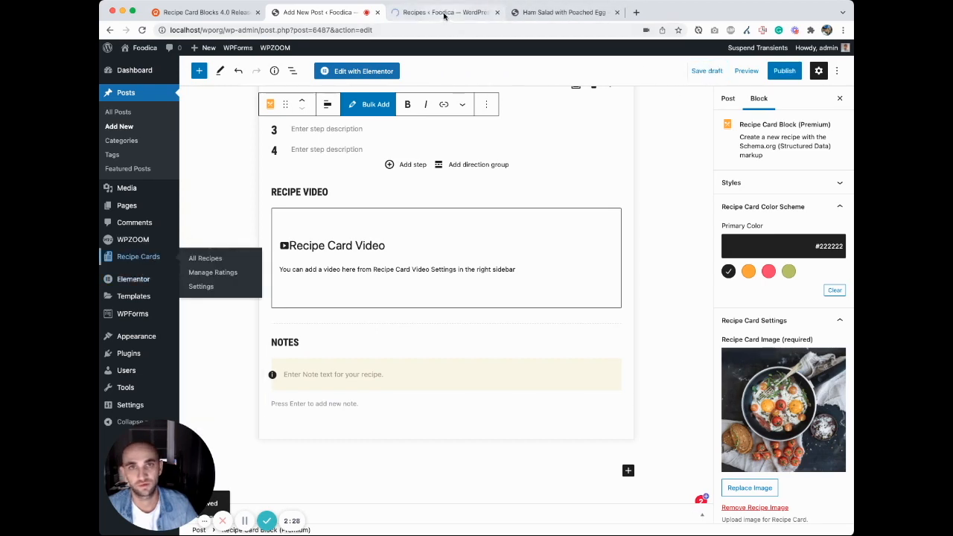
drag(442, 13, 323, 13)
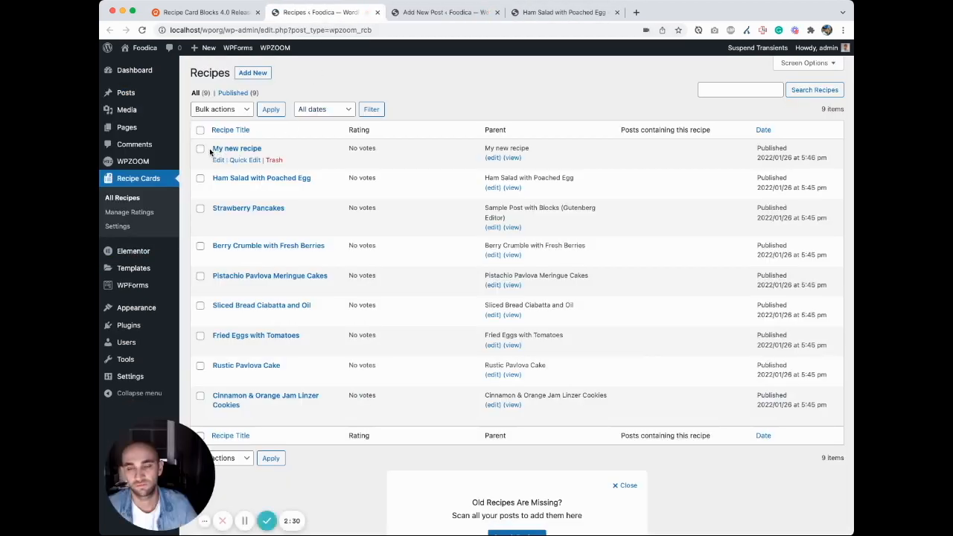
drag(210, 148, 276, 151)
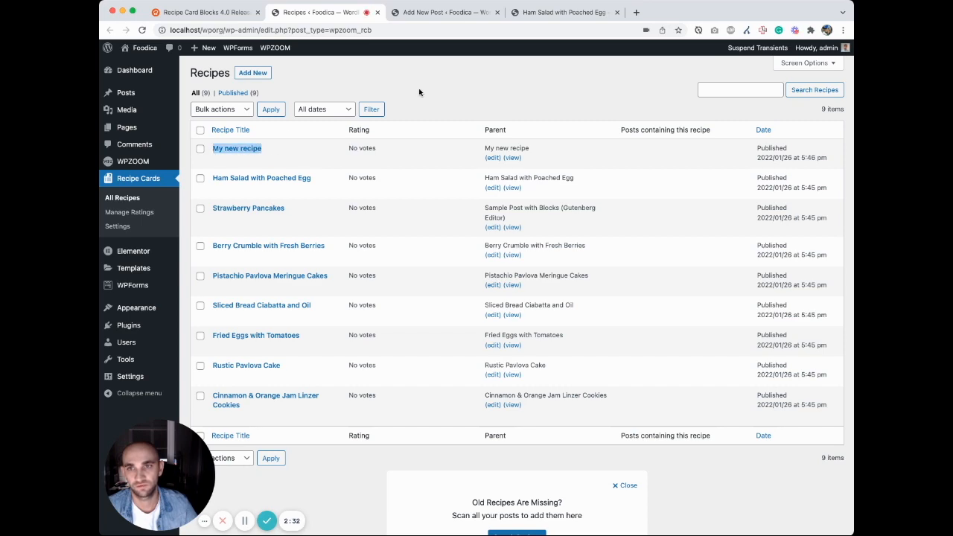
Step: Return to the "My new recipe" post and publish it immediately with public visibility
click(438, 13)
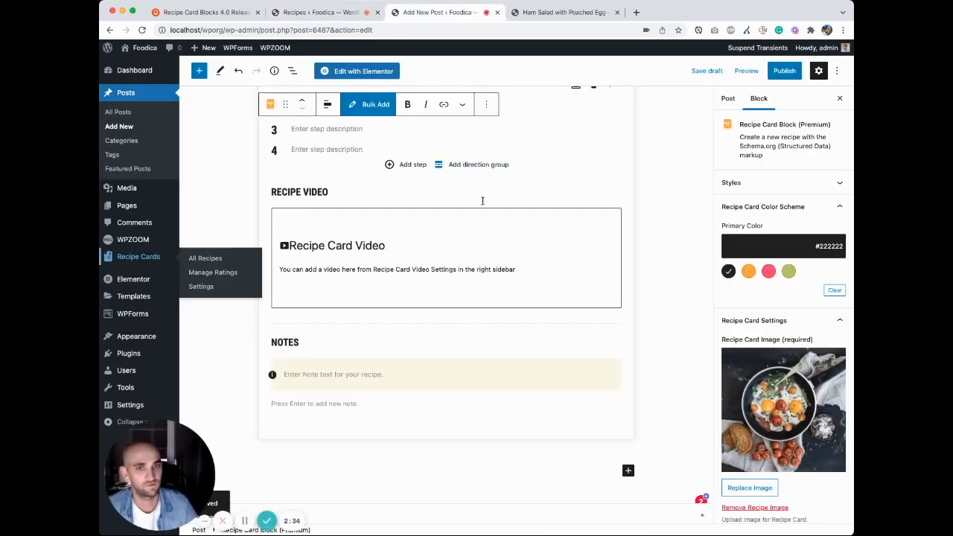
scroll(498, 240, up, 12)
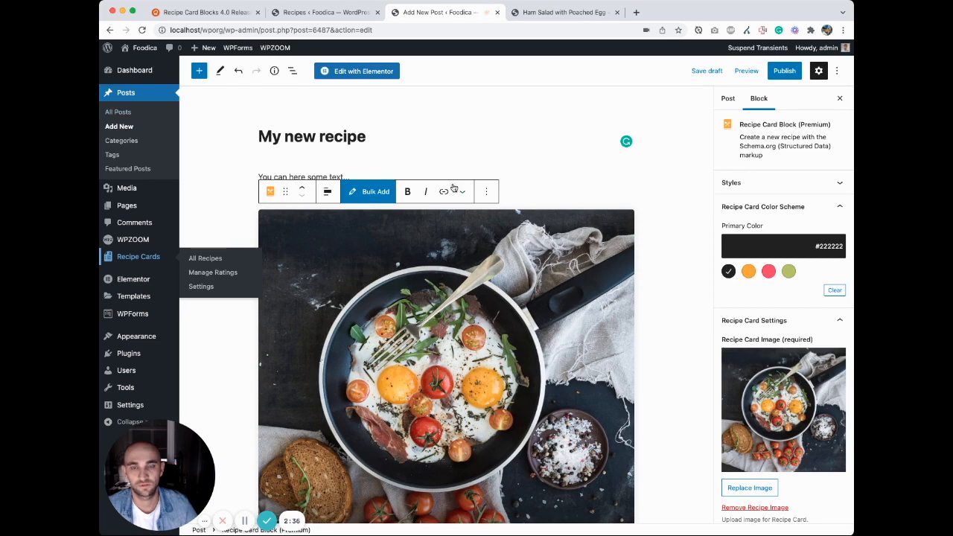
scroll(453, 185, down, 6)
scroll(462, 194, down, 6)
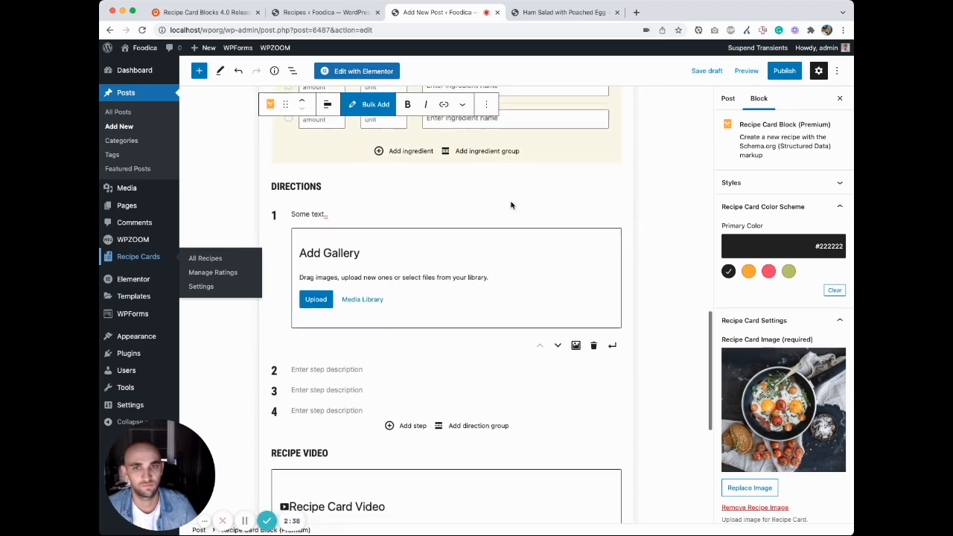
scroll(511, 205, up, 10)
click(784, 71)
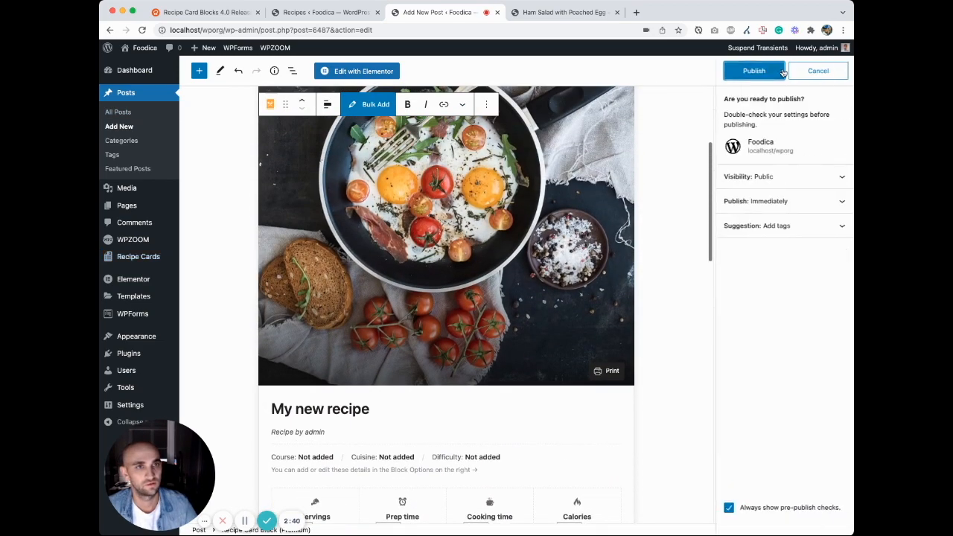
click(782, 70)
Step: Close the published post's editor and return to the Recipes list
click(320, 12)
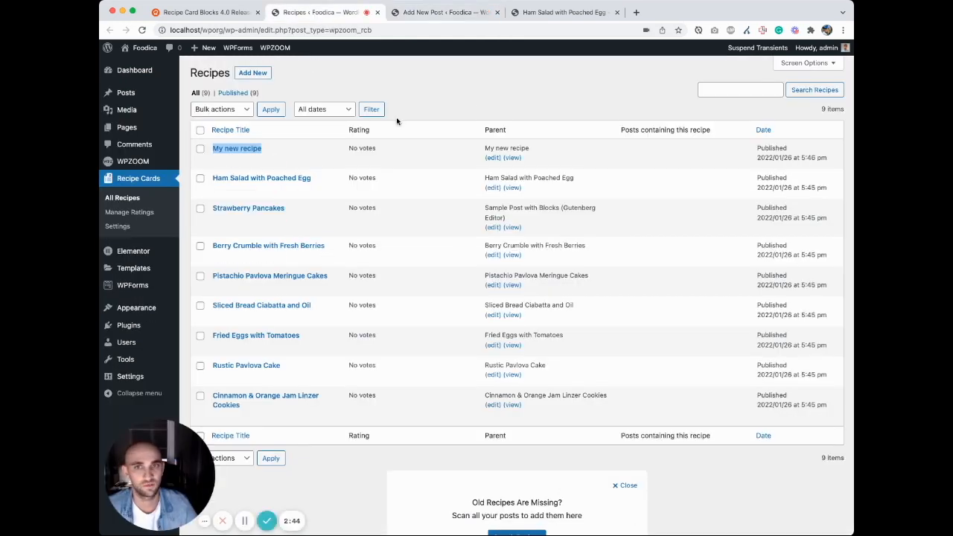
click(473, 105)
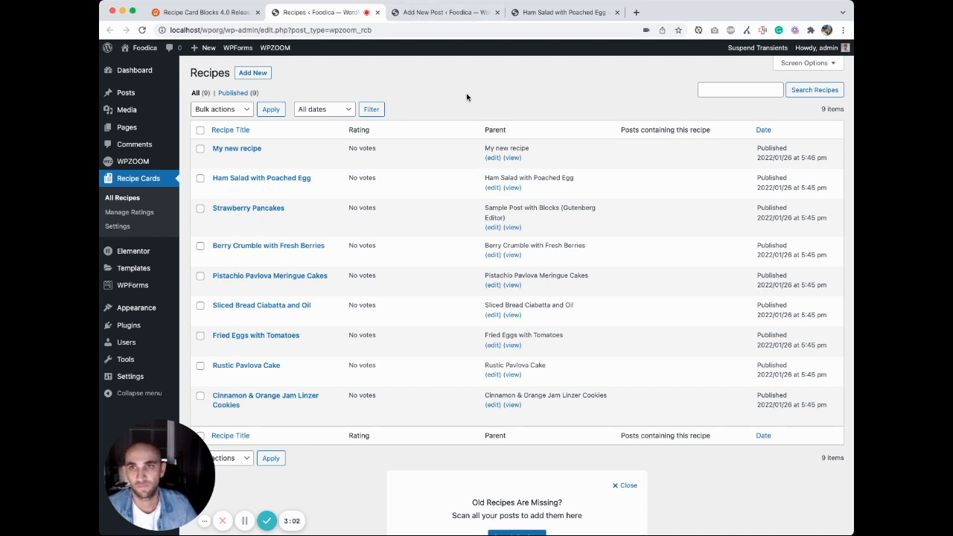
click(441, 13)
click(497, 12)
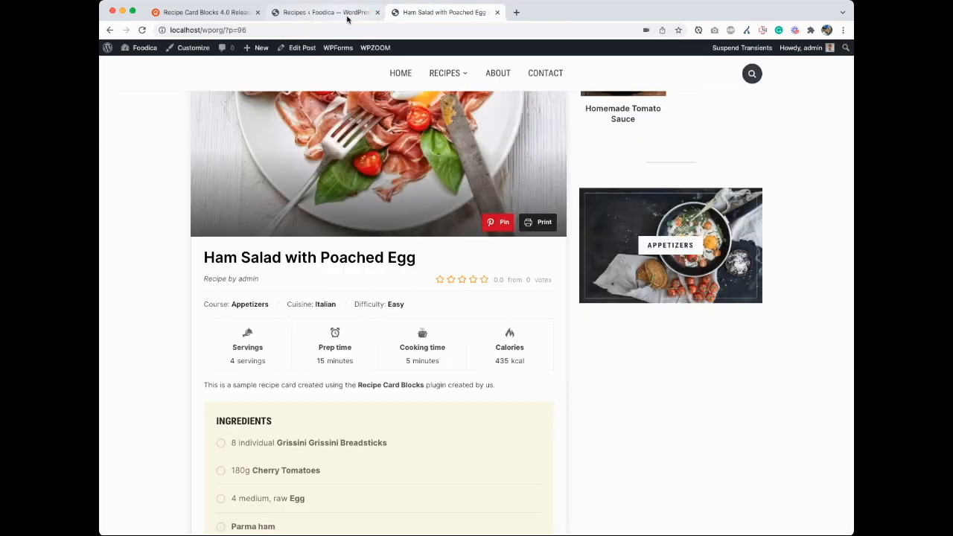
click(328, 12)
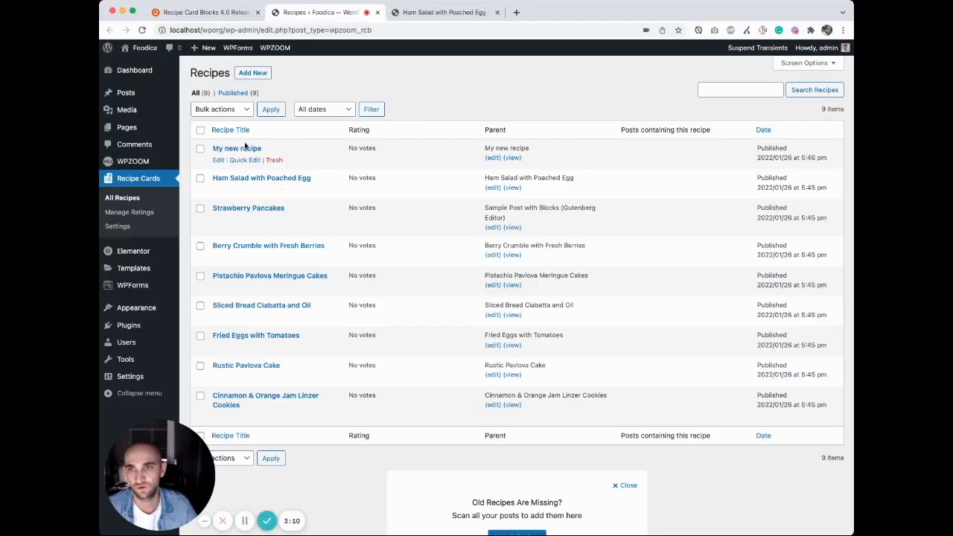
Step: Add a new standalone recipe from the Recipes list and title it "another recipe"
click(259, 77)
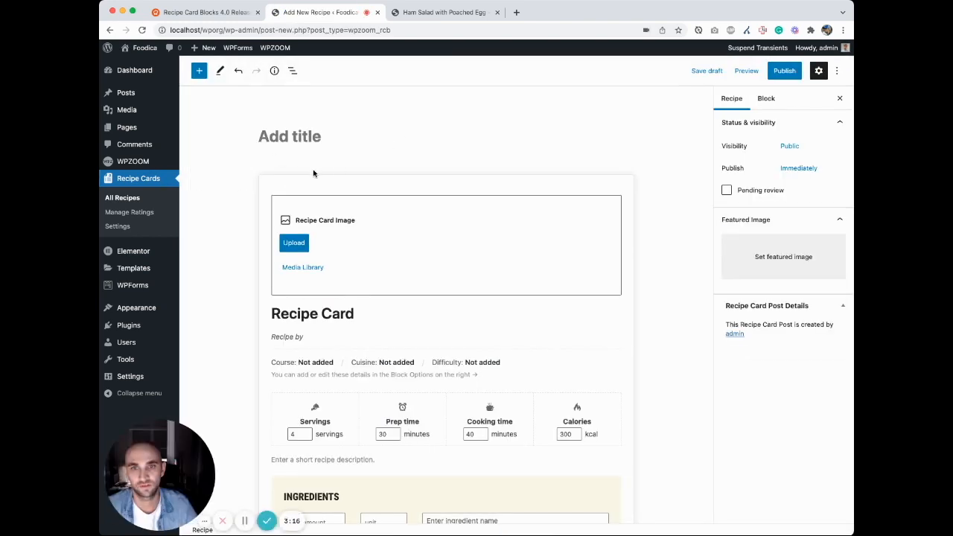
scroll(314, 173, down, 10)
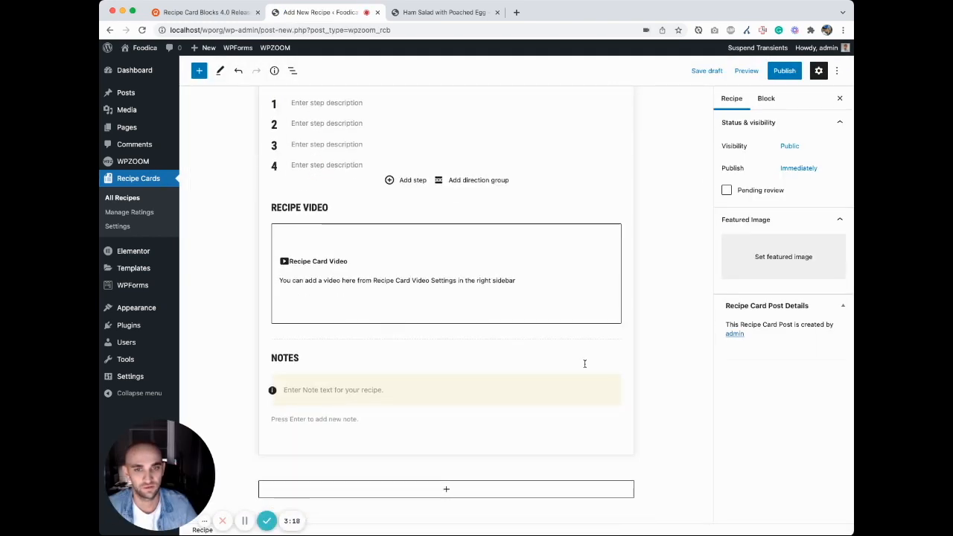
scroll(585, 364, up, 10)
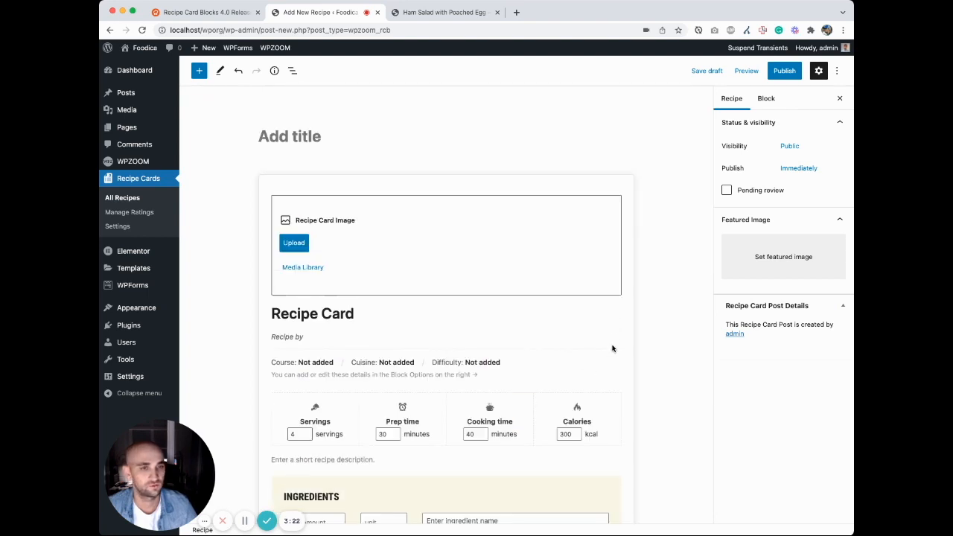
scroll(612, 348, down, 10)
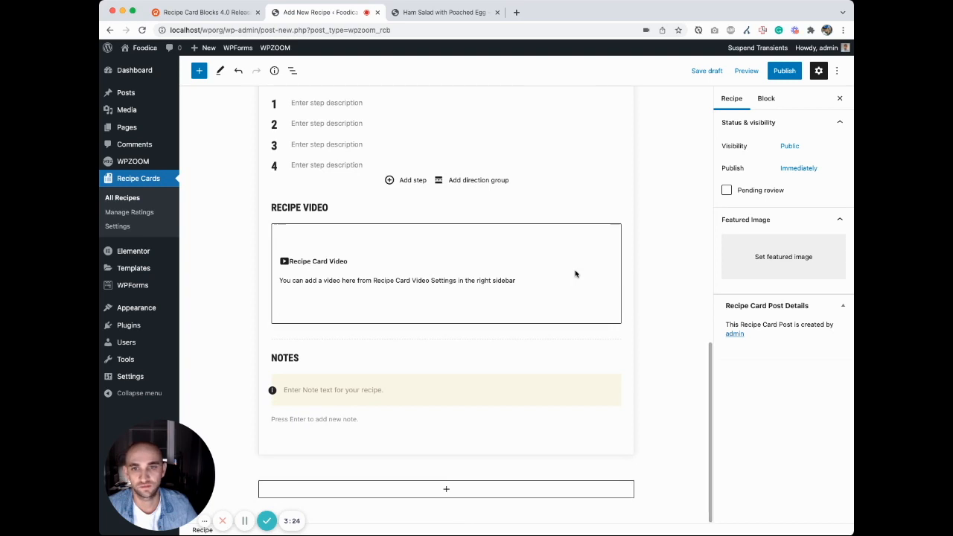
scroll(575, 274, up, 10)
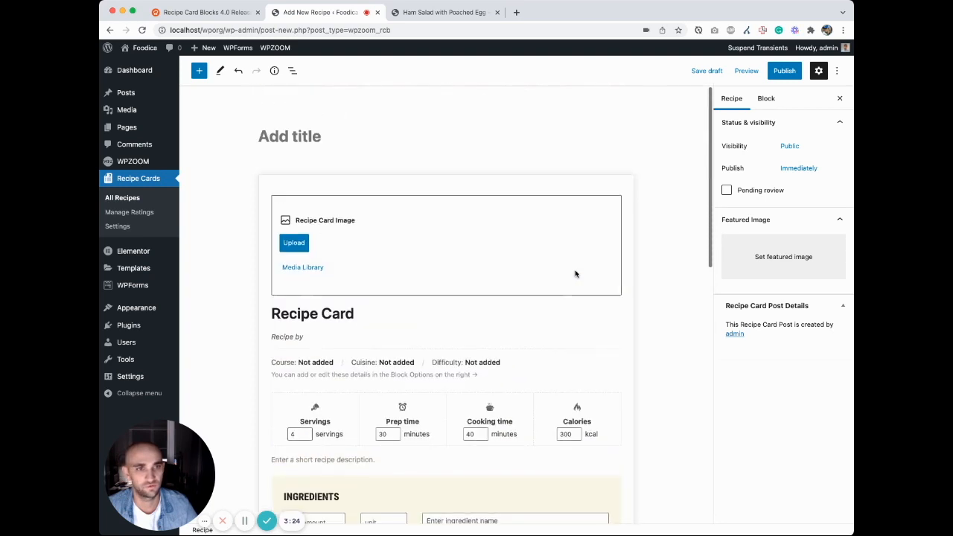
click(293, 145)
text(another reci)
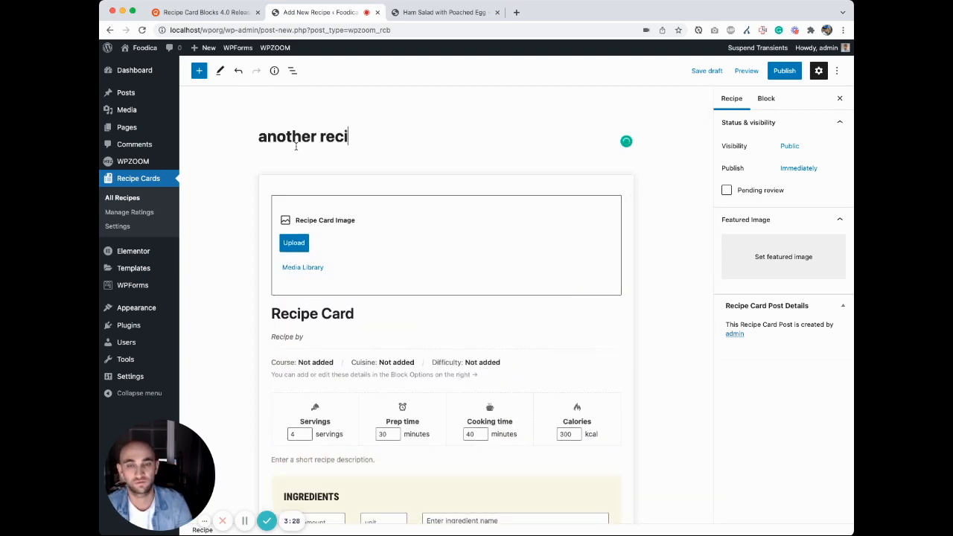
text(pe)
Step: Set the recipe card image to the photo of green salad on white plates from the Media Library
scroll(335, 178, down, 5)
scroll(344, 182, up, 2)
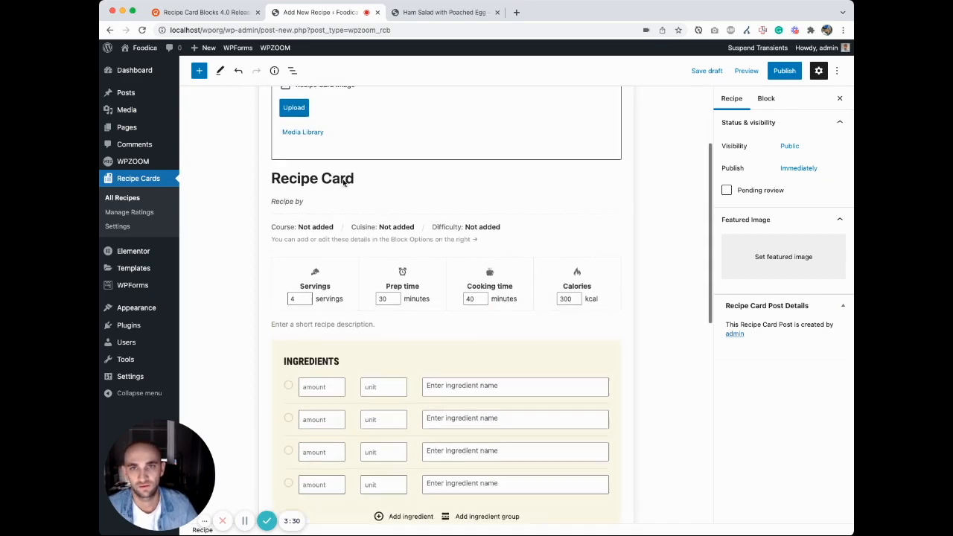
scroll(344, 183, up, 1)
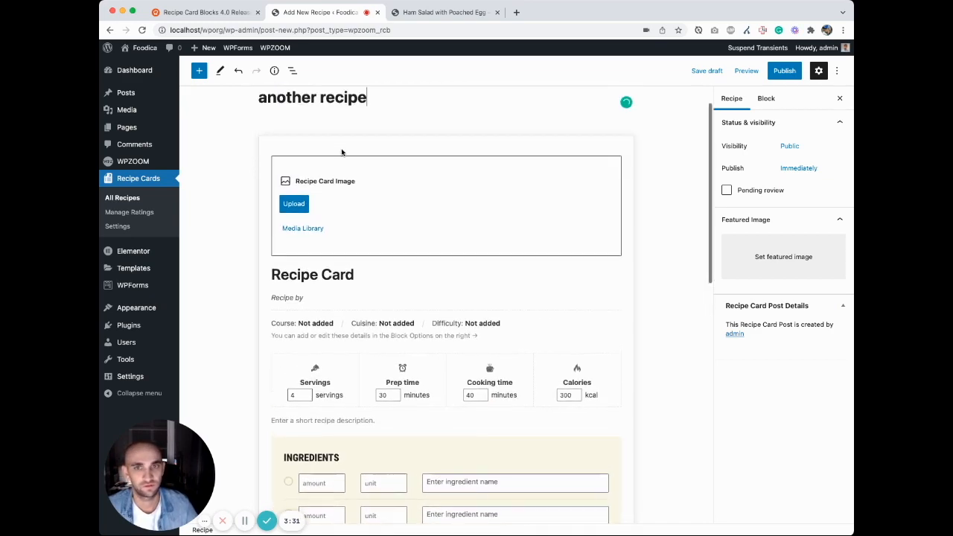
click(311, 228)
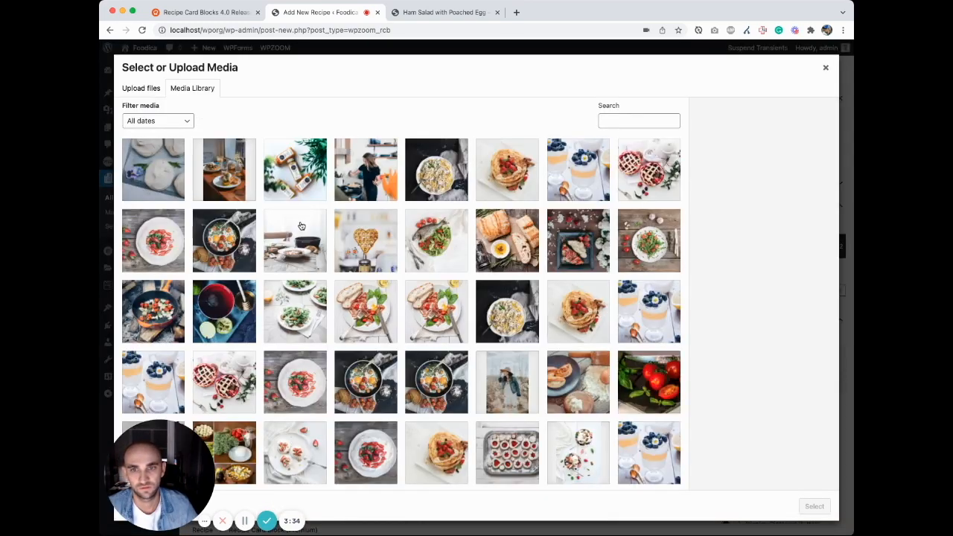
scroll(300, 224, down, 2)
click(303, 272)
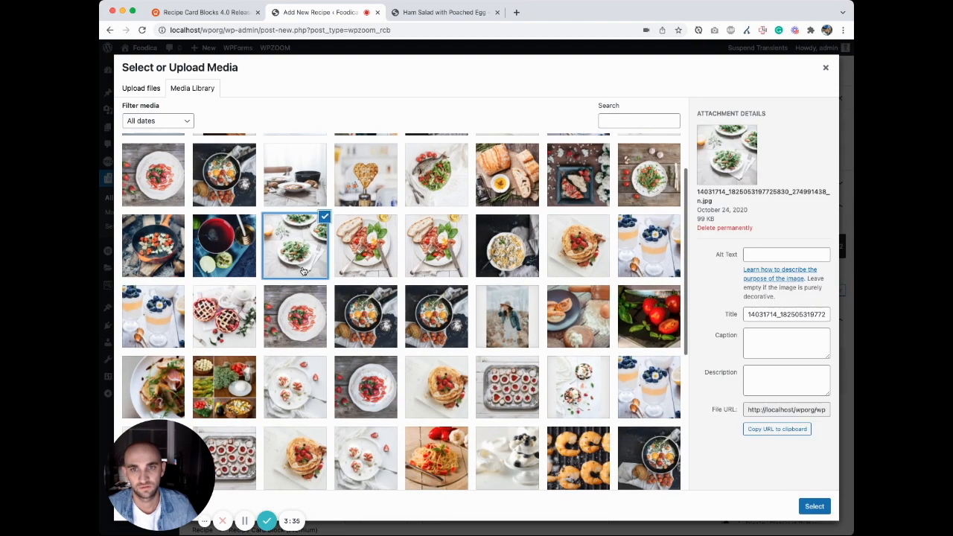
click(815, 506)
Step: Enter "My ingredient" as the first ingredient name in the "another recipe" card
scroll(508, 355, down, 5)
click(476, 365)
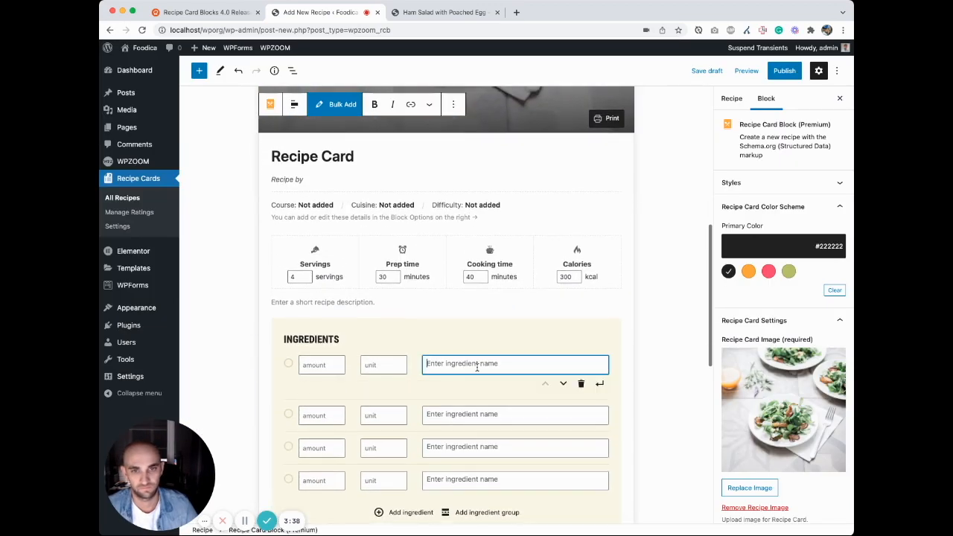
text(y ingredient)
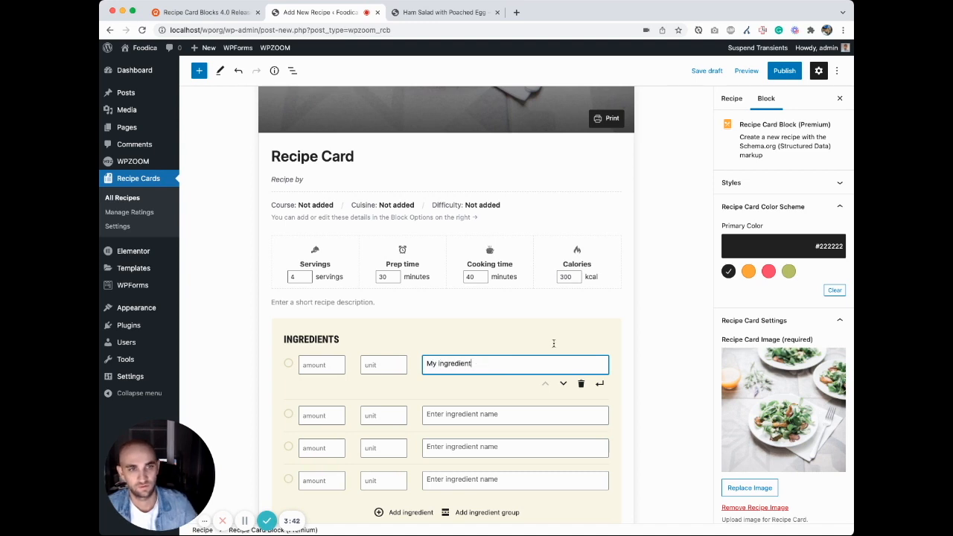
Step: Publish the "another recipe" entry and go back to the All Recipes list
click(779, 71)
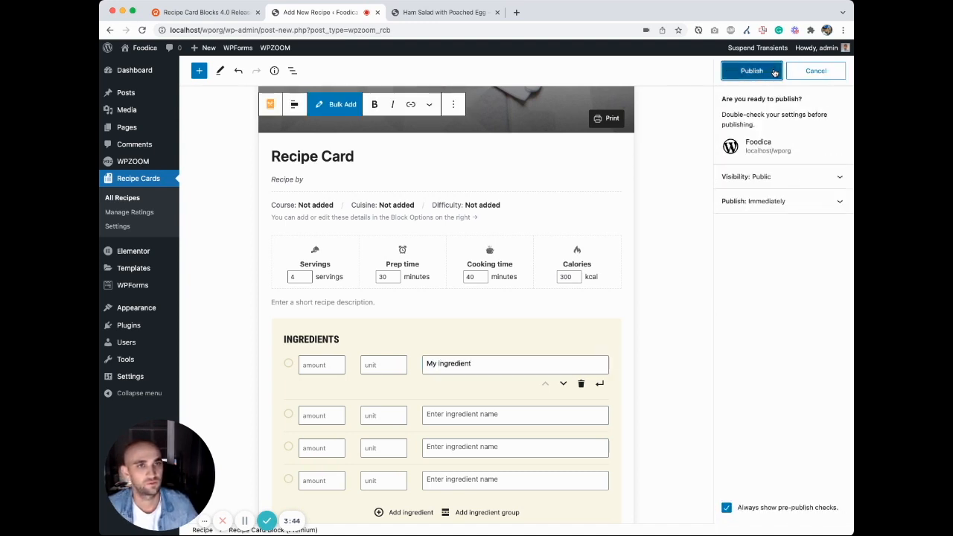
click(752, 71)
scroll(608, 276, down, 10)
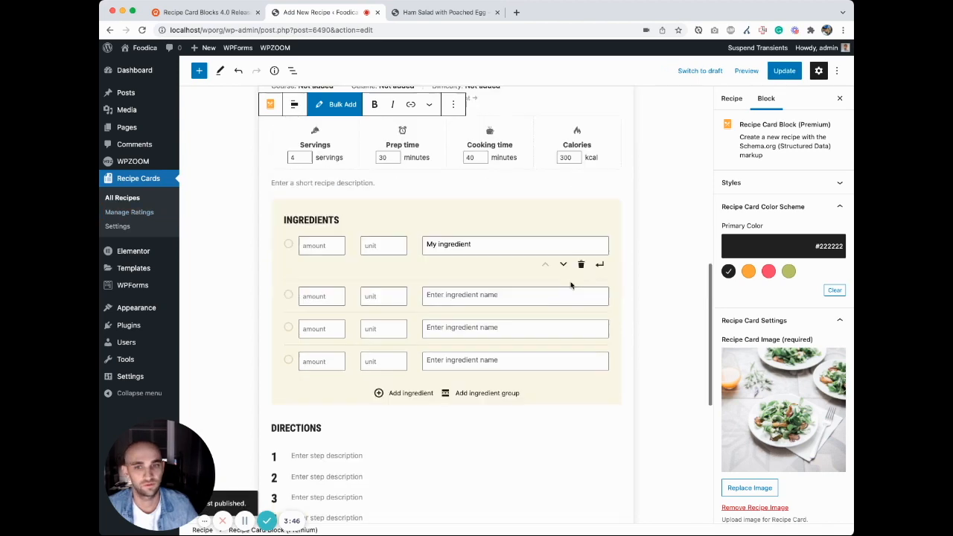
scroll(445, 248, up, 10)
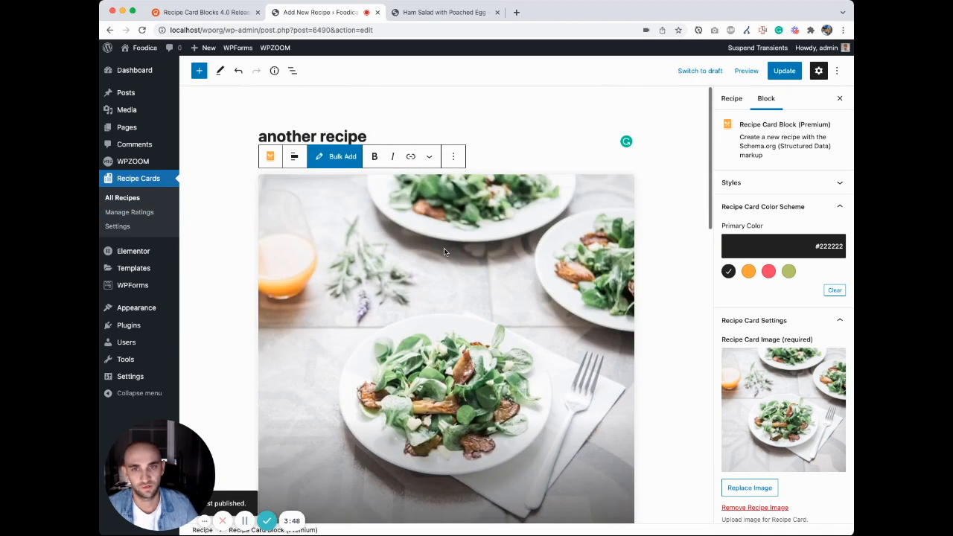
click(123, 199)
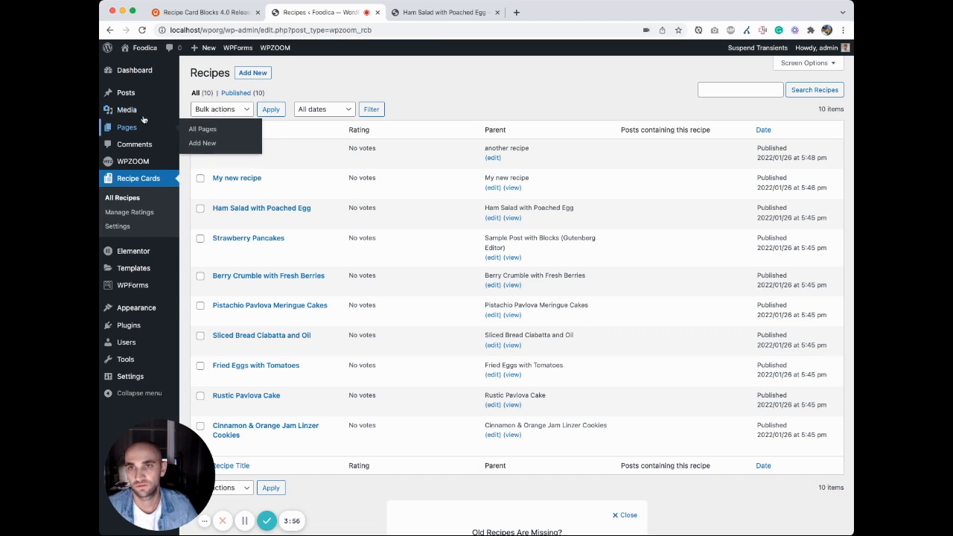
Step: Start a new post from the Posts list in a separate tab and title it "Another recipe post"
super+click(126, 93)
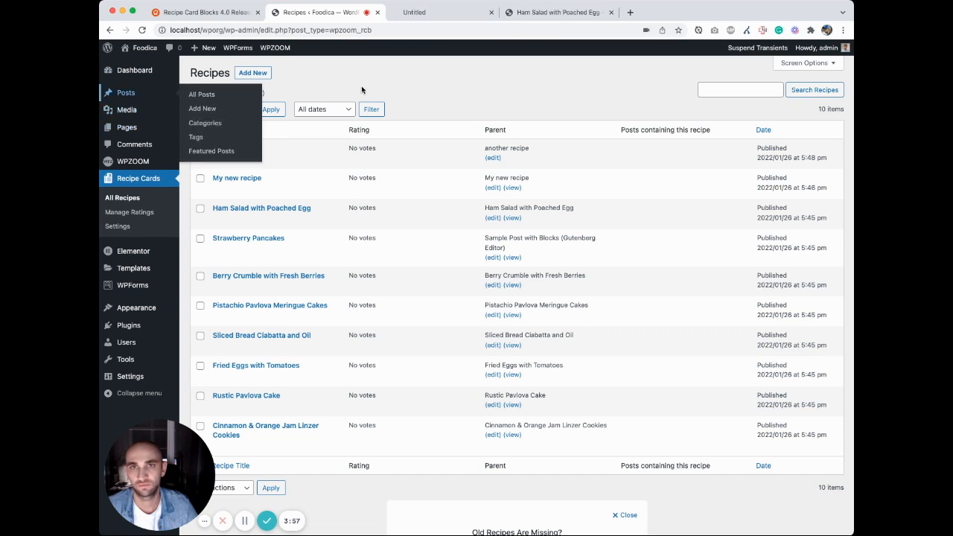
click(411, 13)
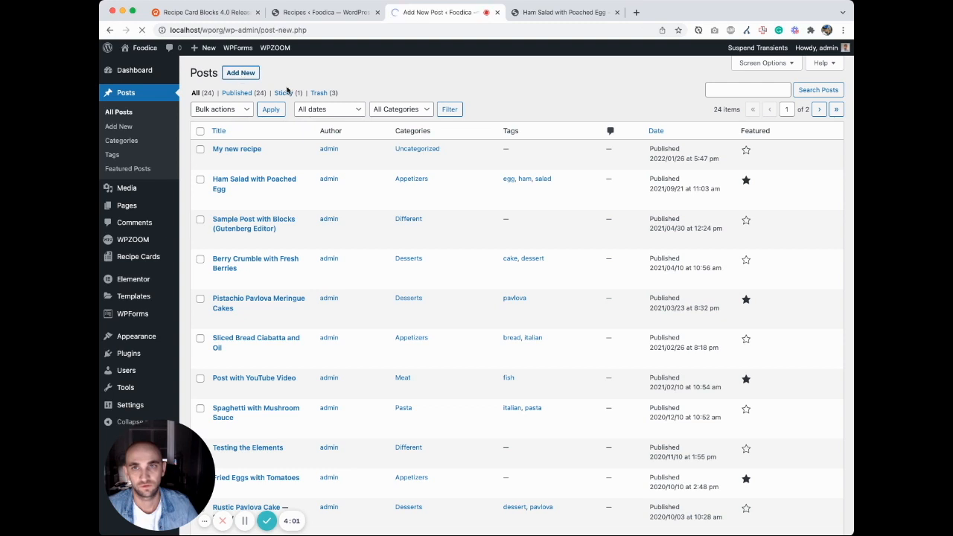
key(super+alt+Left)
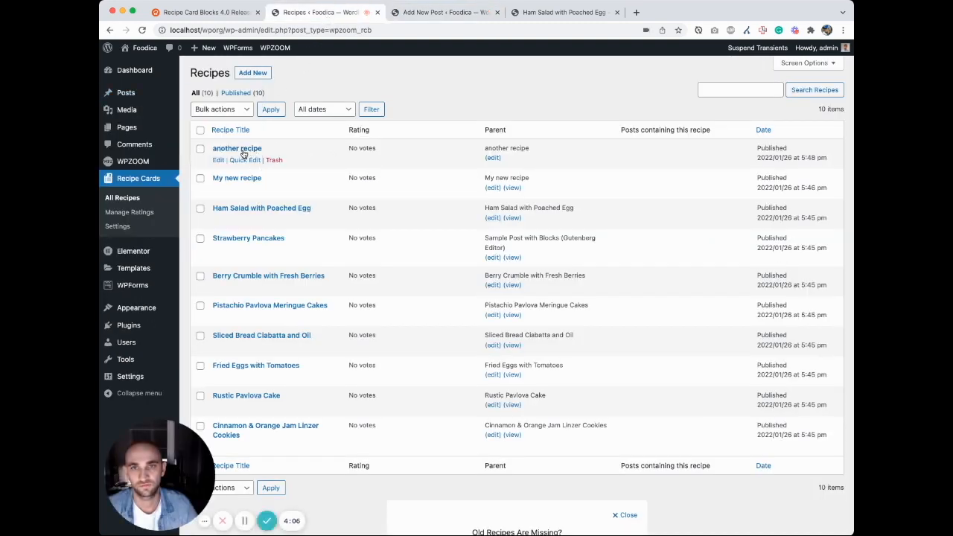
click(440, 18)
text(Another rec)
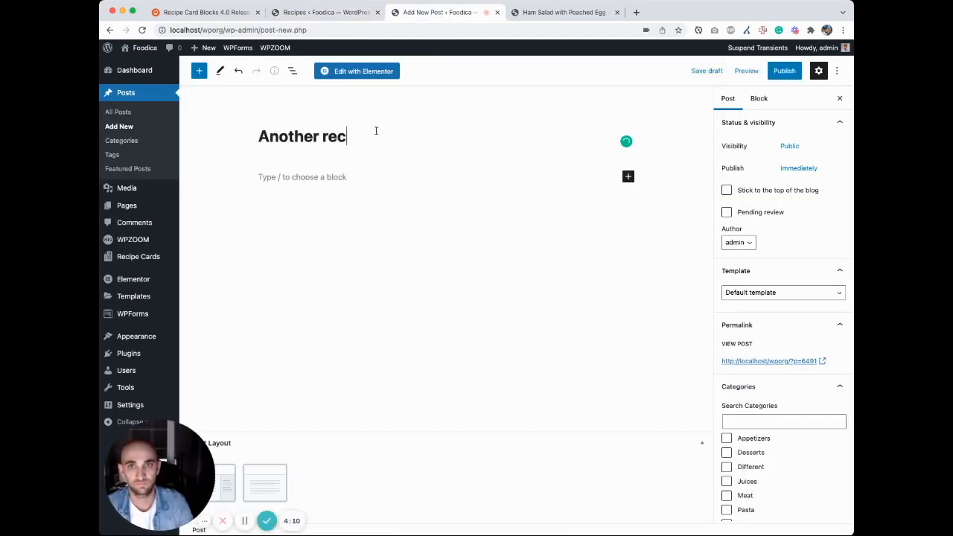
text(ipe post)
Step: Add an Insert Existing Recipe block below the title of "Another recipe post"
click(354, 176)
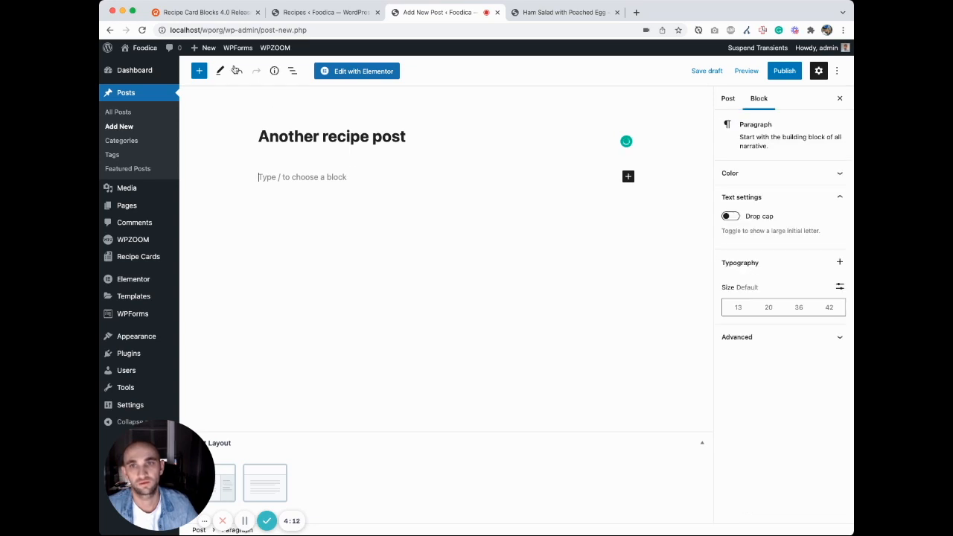
click(199, 72)
scroll(244, 344, down, 15)
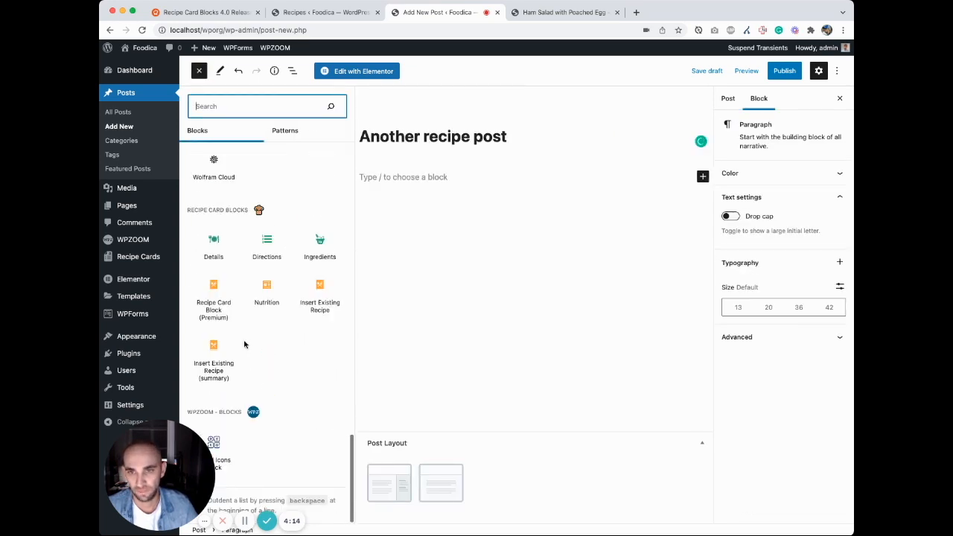
mouse_move(214, 317)
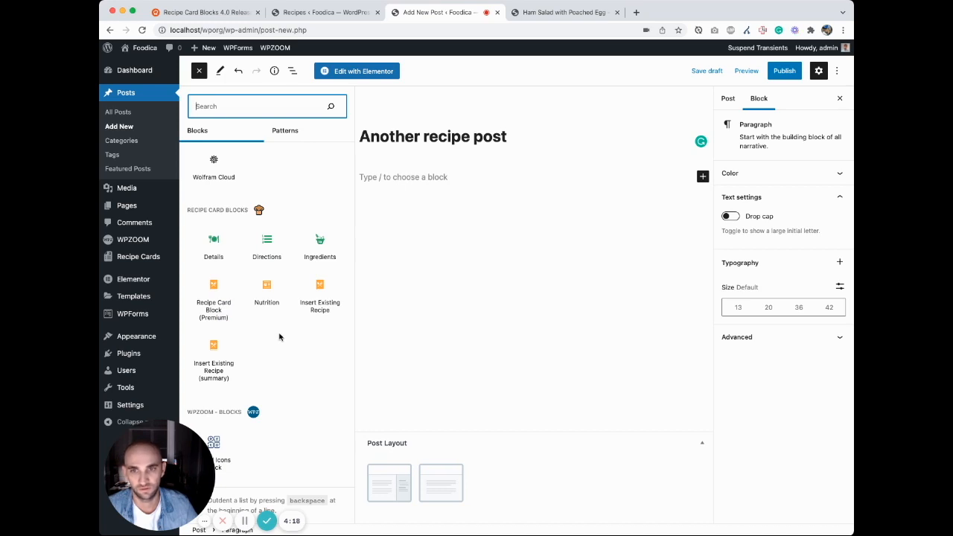
mouse_move(319, 311)
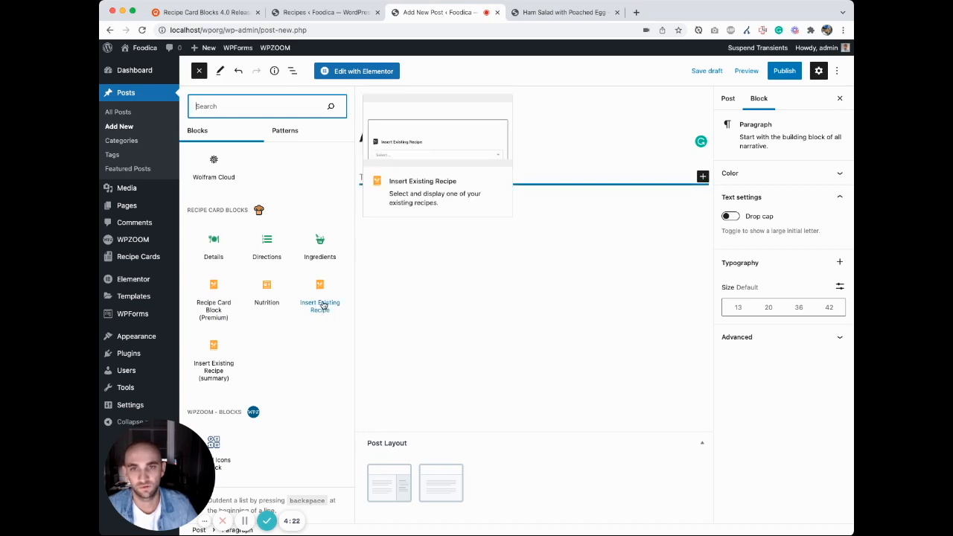
click(322, 306)
click(600, 247)
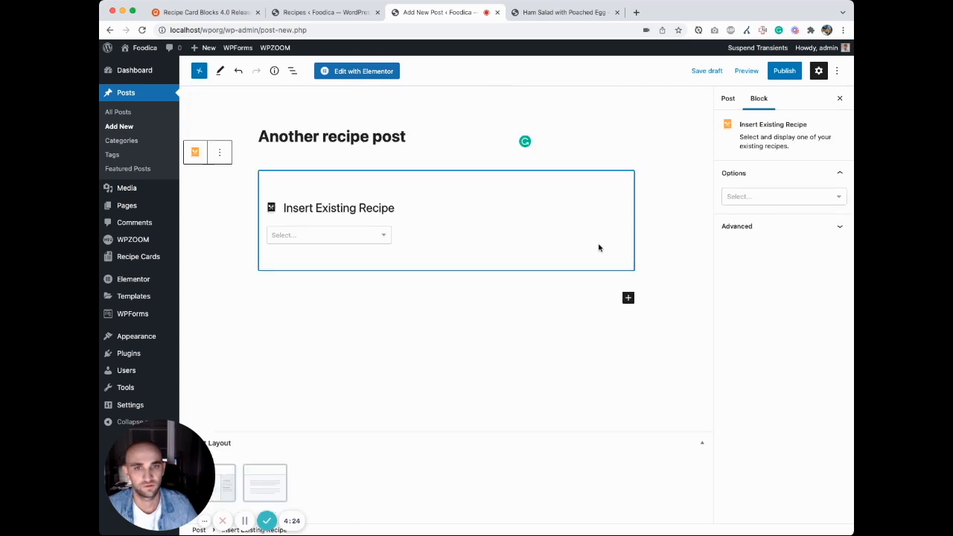
Step: Choose "another recipe" as the recipe shown in the Insert Existing Recipe block
click(384, 237)
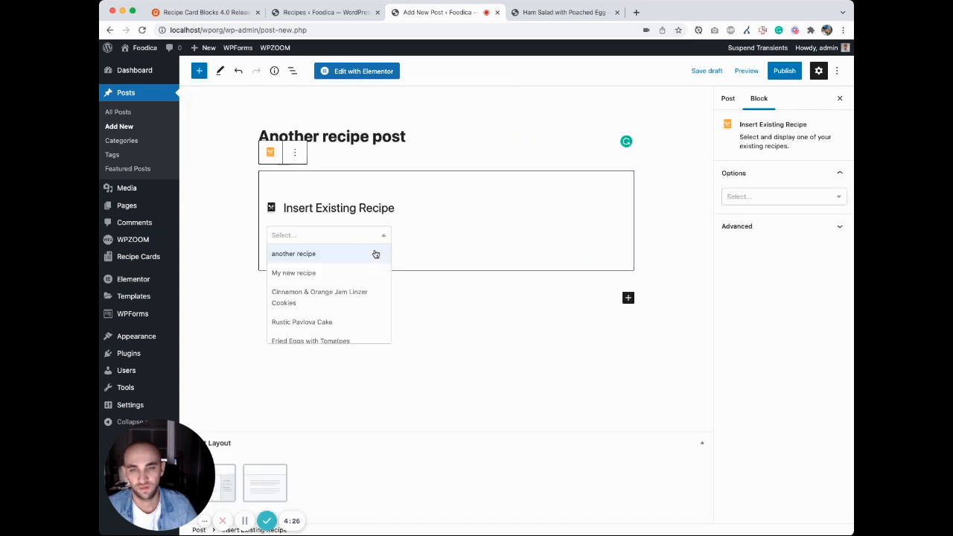
scroll(347, 273, down, 5)
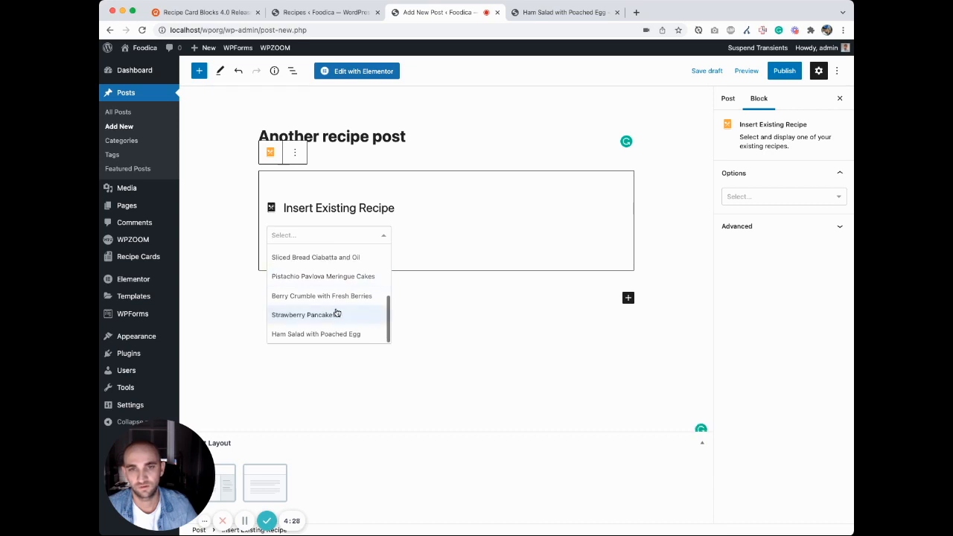
scroll(330, 296, up, 5)
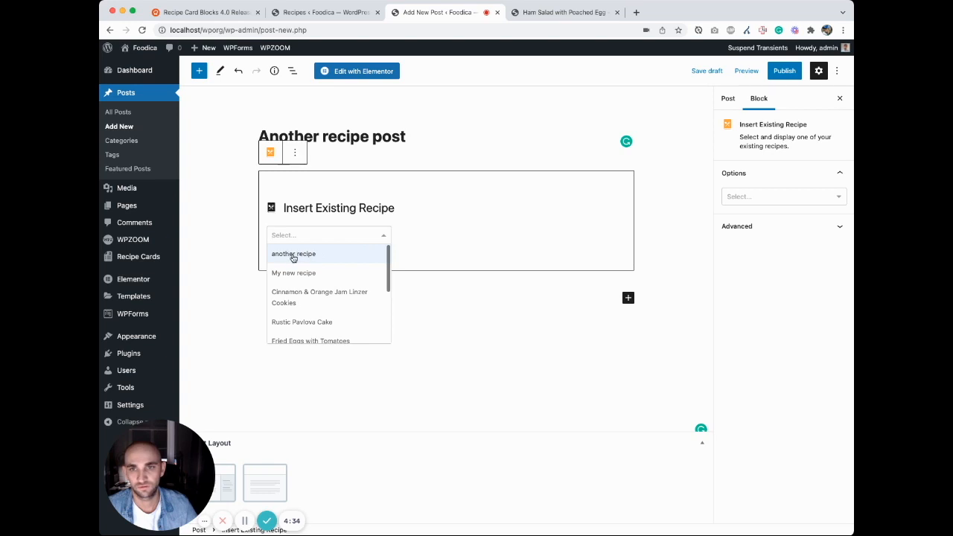
click(295, 254)
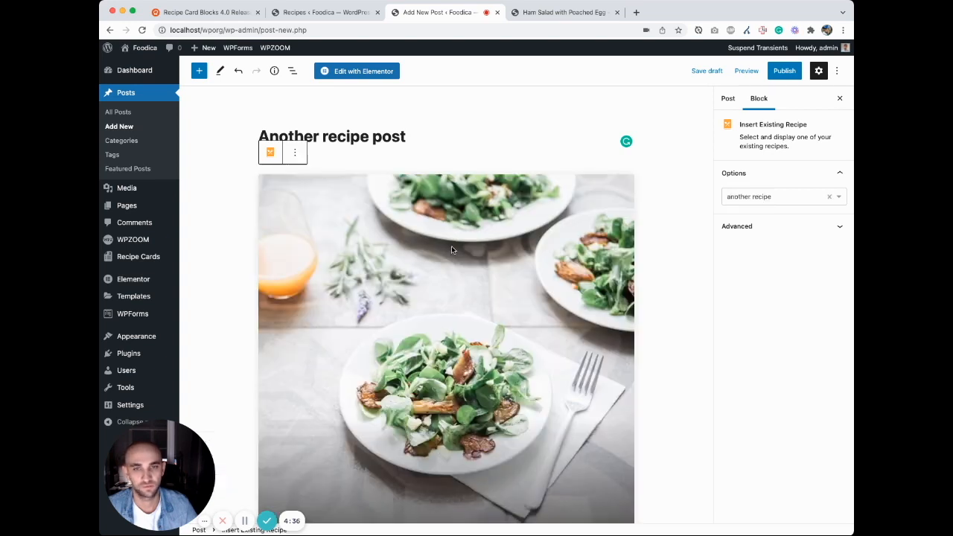
Step: Look over the inserted recipe card and publish "Another recipe post"
scroll(452, 246, down, 6)
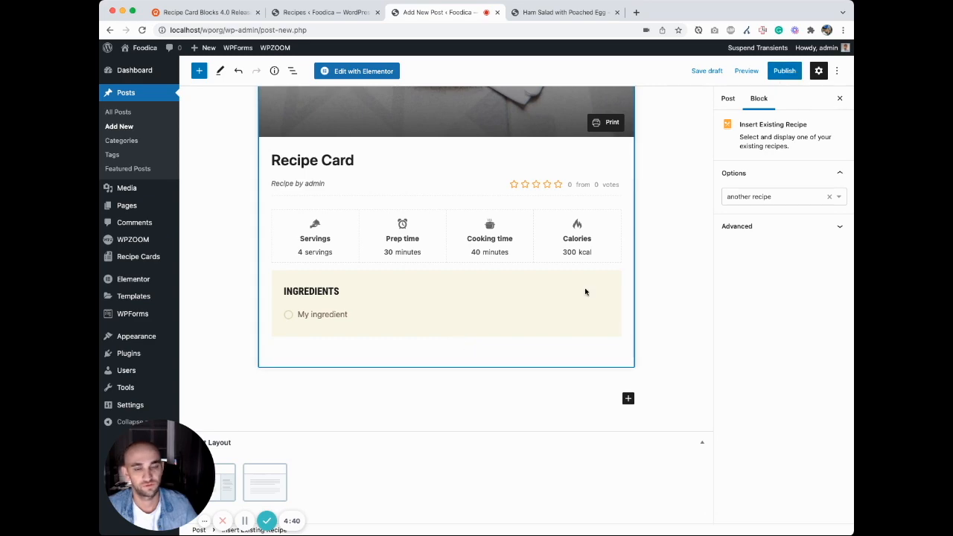
scroll(586, 291, up, 5)
scroll(656, 191, down, 3)
scroll(656, 191, down, 3)
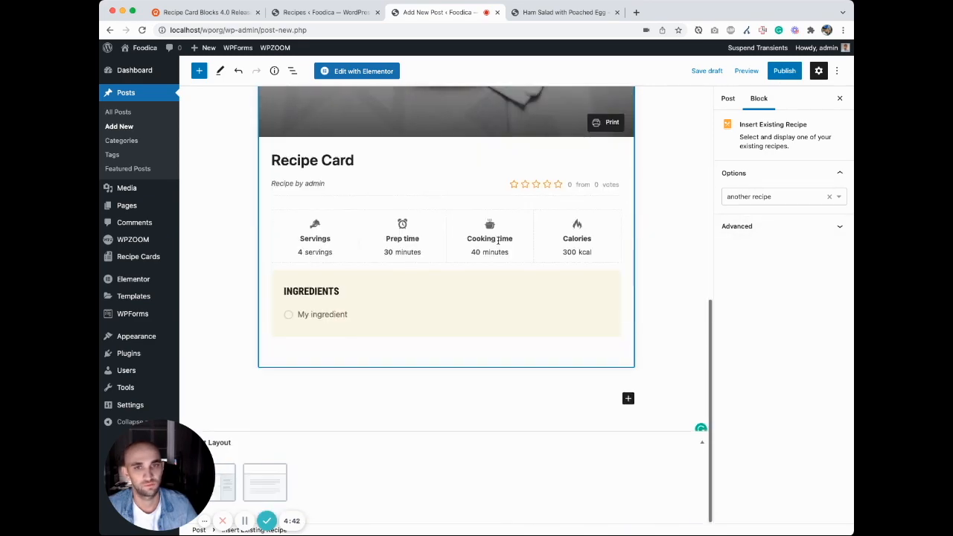
scroll(510, 322, up, 5)
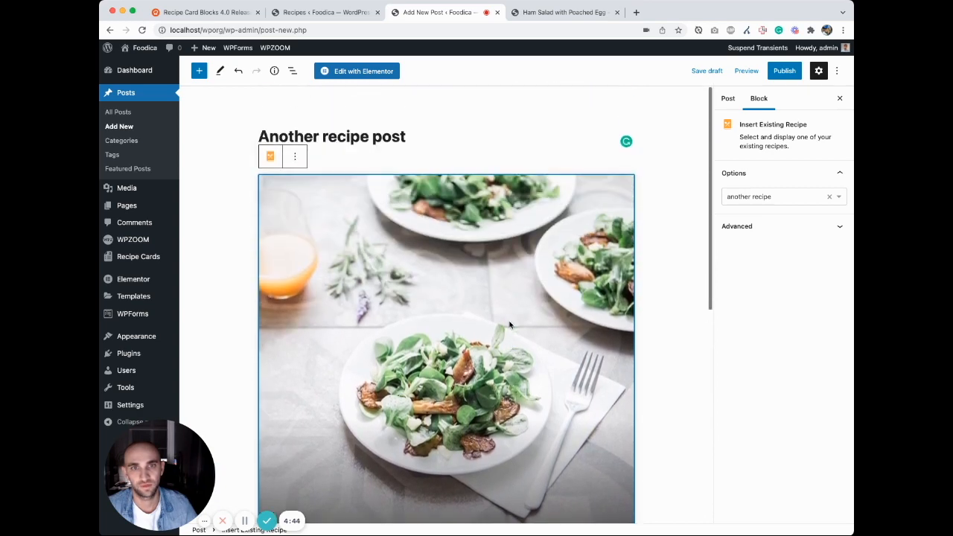
scroll(385, 196, down, 5)
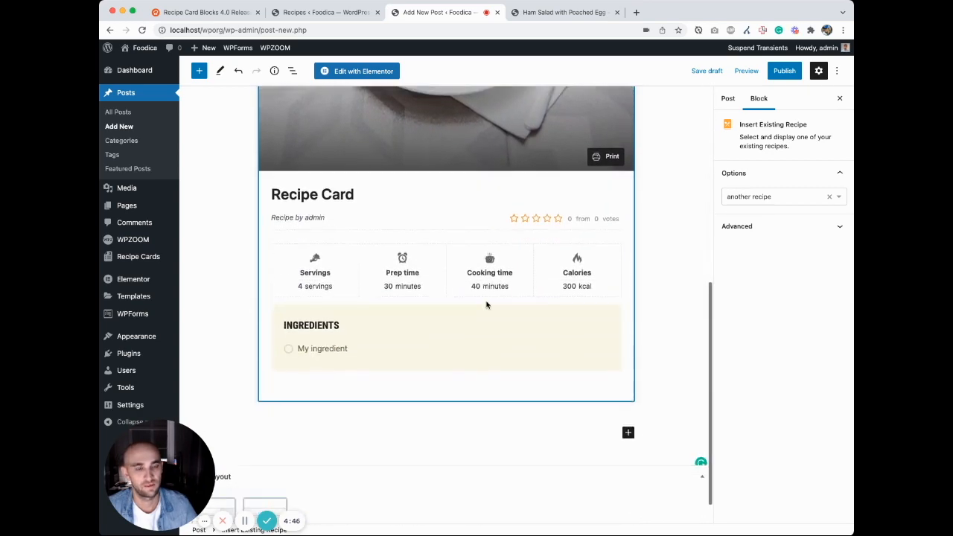
click(785, 71)
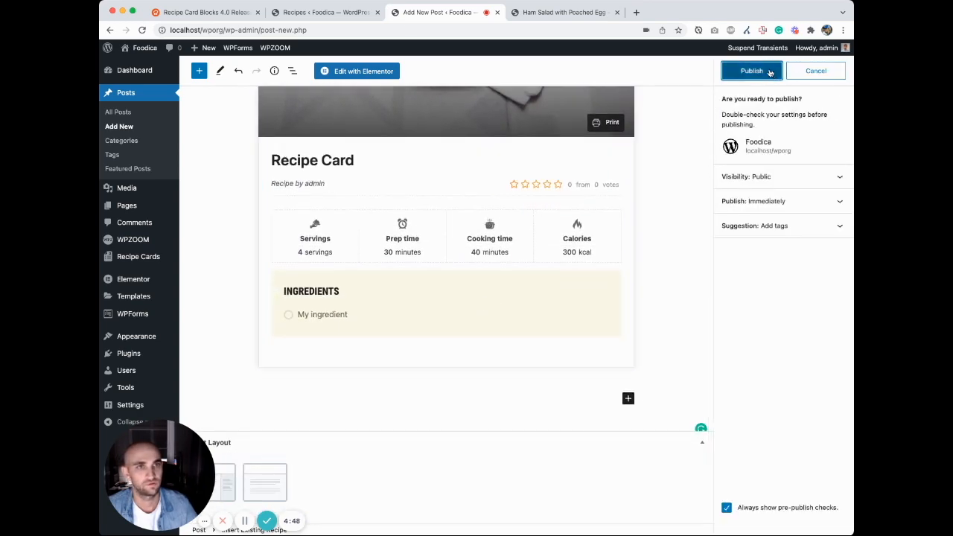
click(756, 71)
Step: Open "another recipe" from the Recipes list, enter "Another ingredient" as the second ingredient name, and update the recipe
click(327, 12)
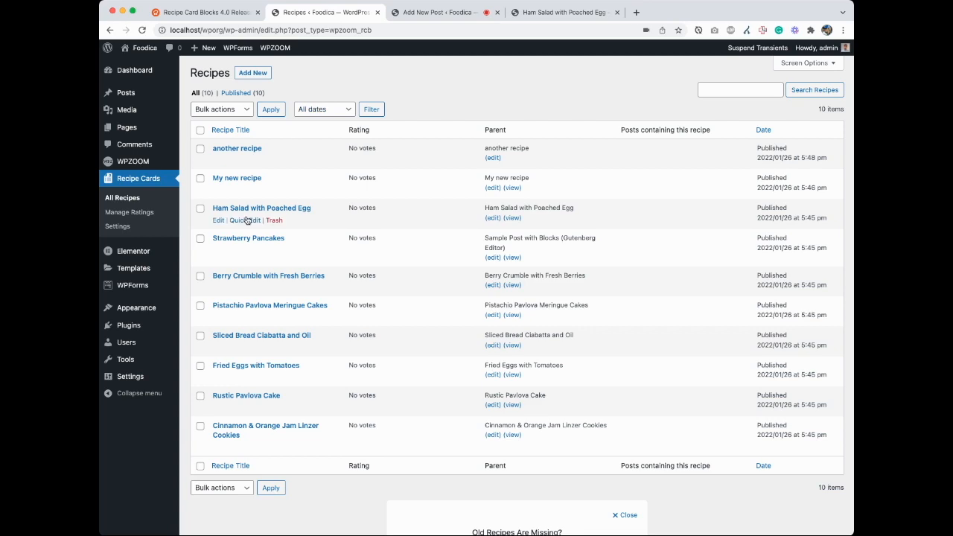
click(237, 148)
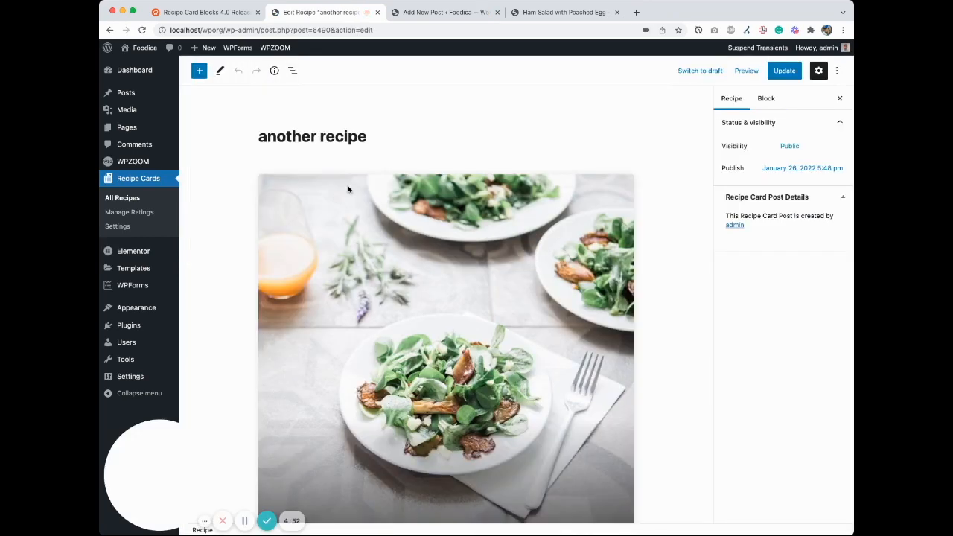
scroll(349, 189, down, 15)
scroll(373, 227, up, 5)
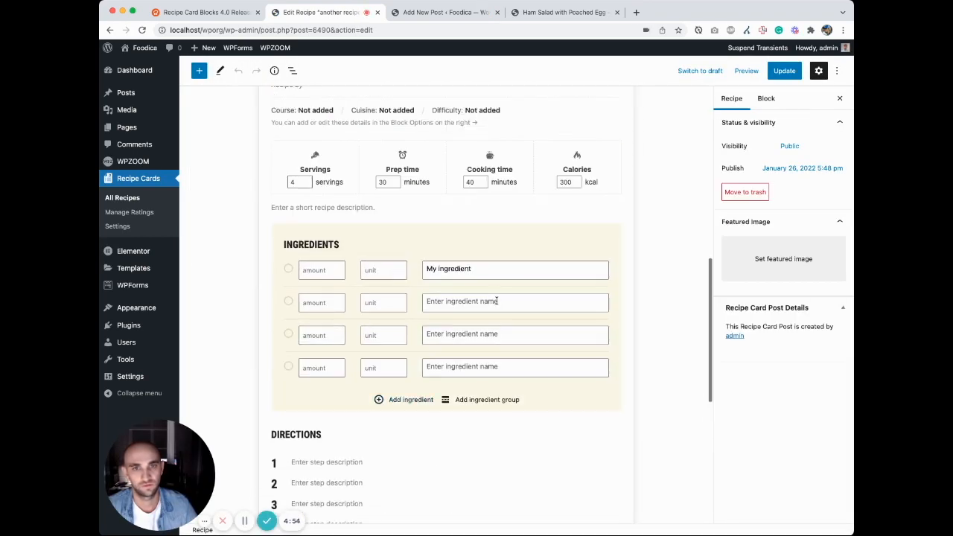
click(495, 301)
text(Another)
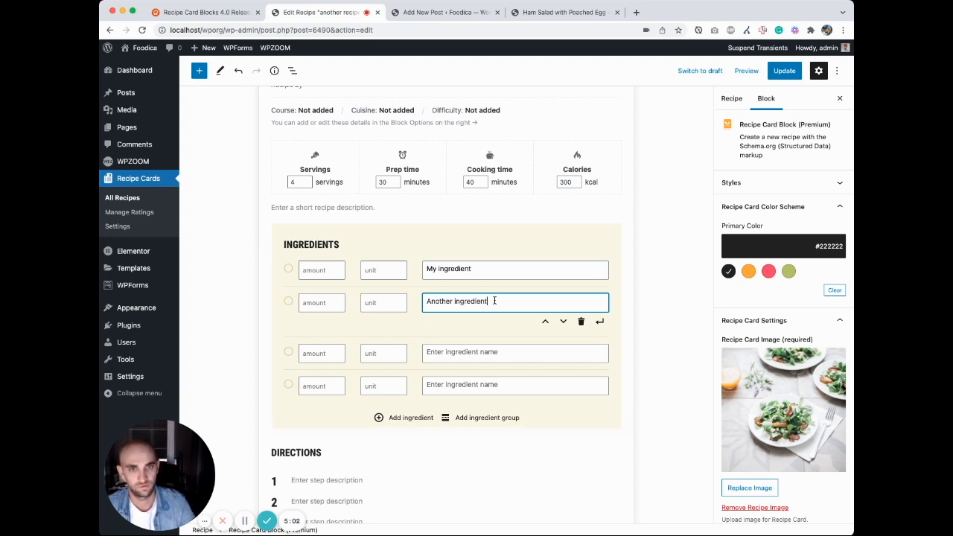
text(ingredient)
click(785, 70)
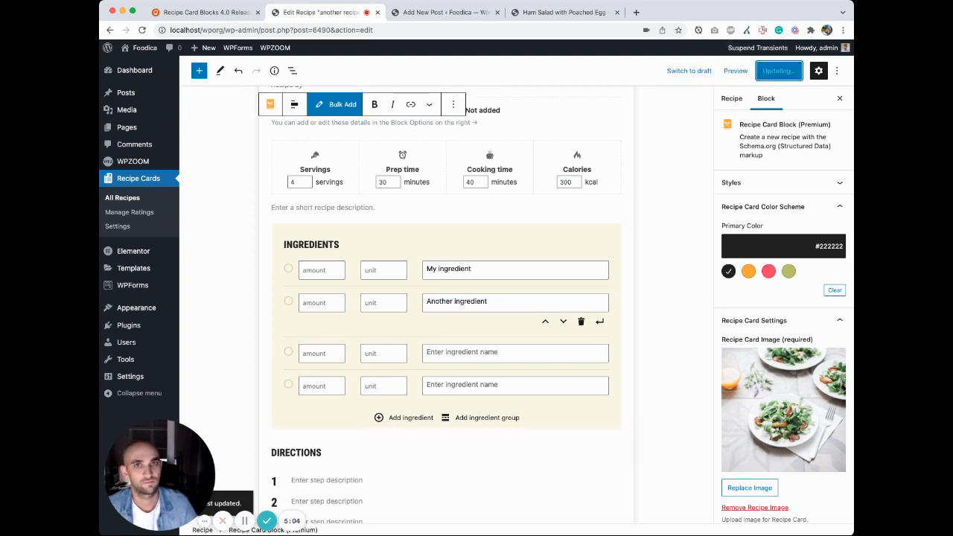
Step: View the published "Another recipe post" on the site and check the ingredients in its recipe card
click(431, 13)
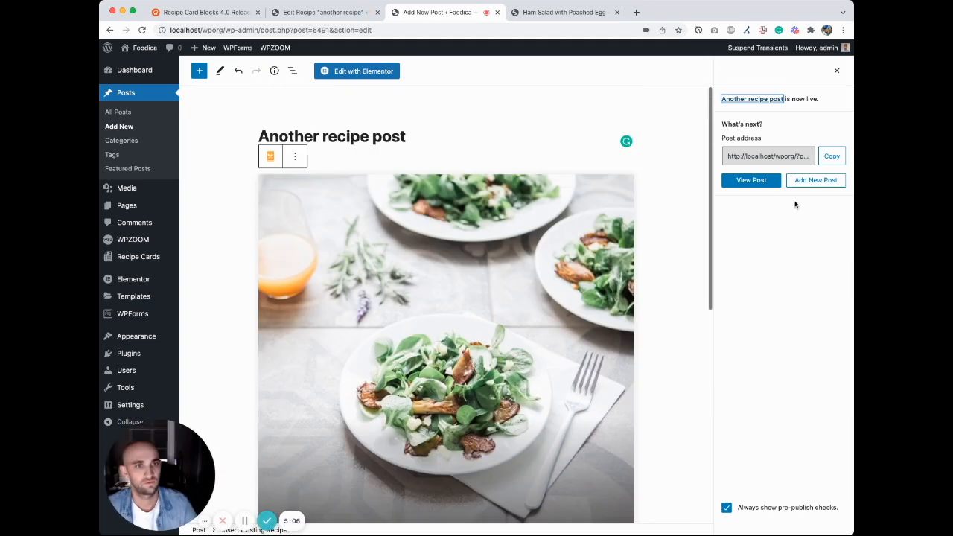
click(752, 180)
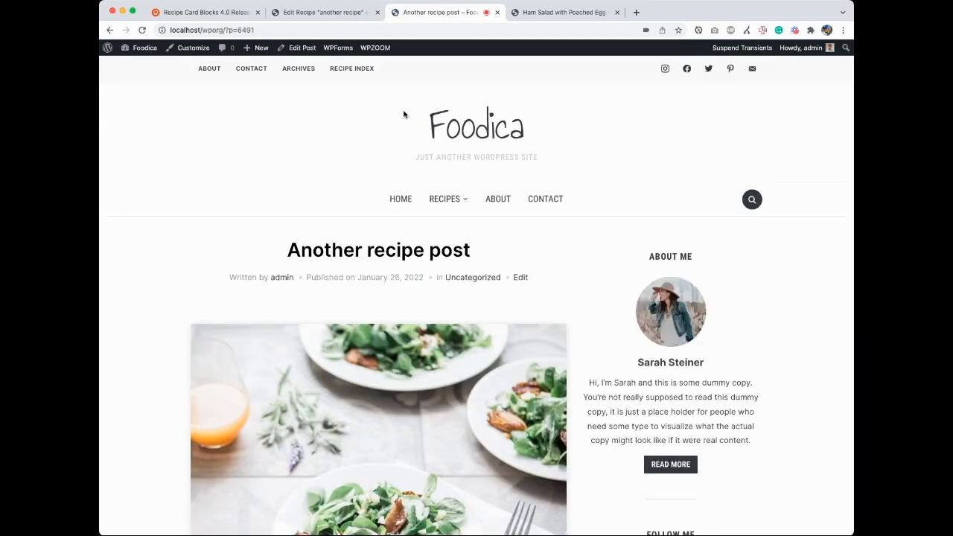
scroll(414, 224, down, 10)
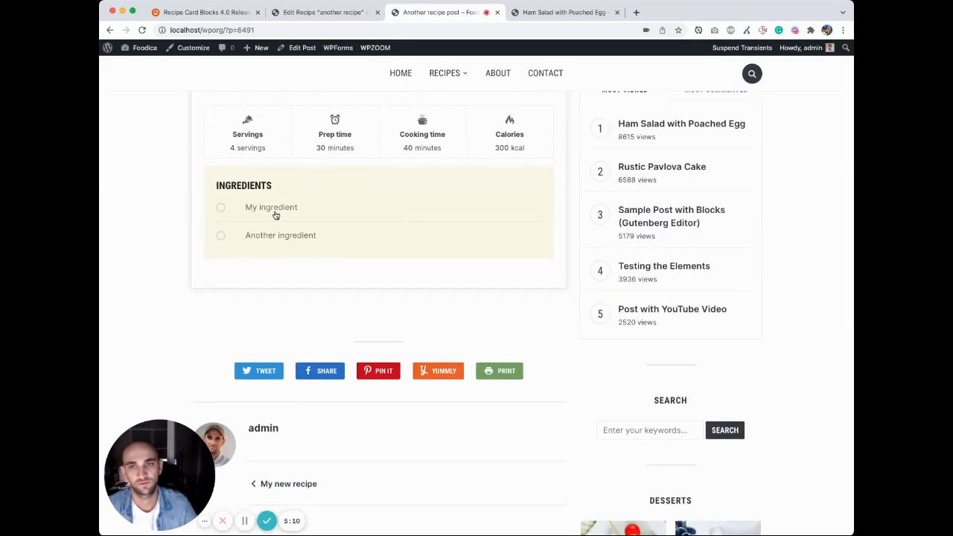
scroll(345, 228, up, 3)
scroll(346, 228, down, 3)
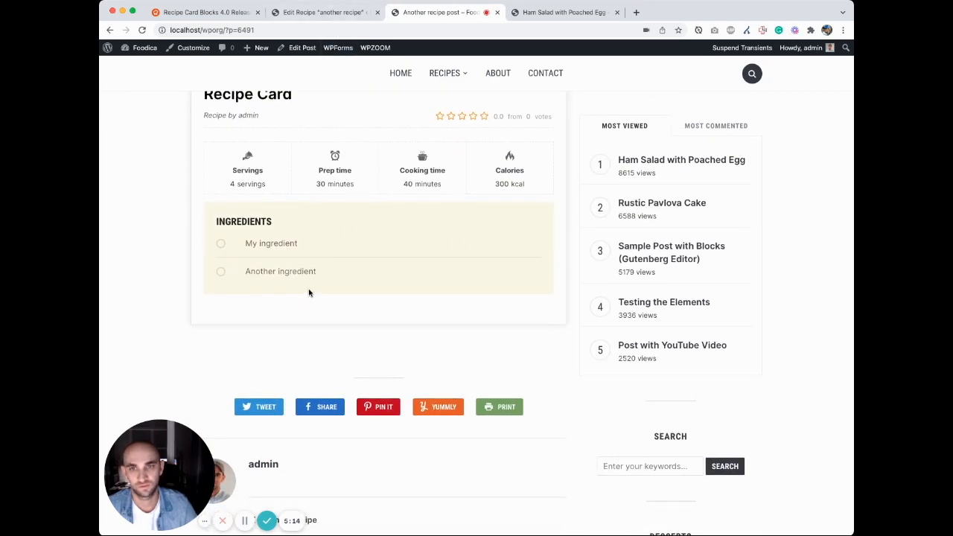
Step: Return to the All Recipes list and check which posts contain "another recipe"
click(347, 14)
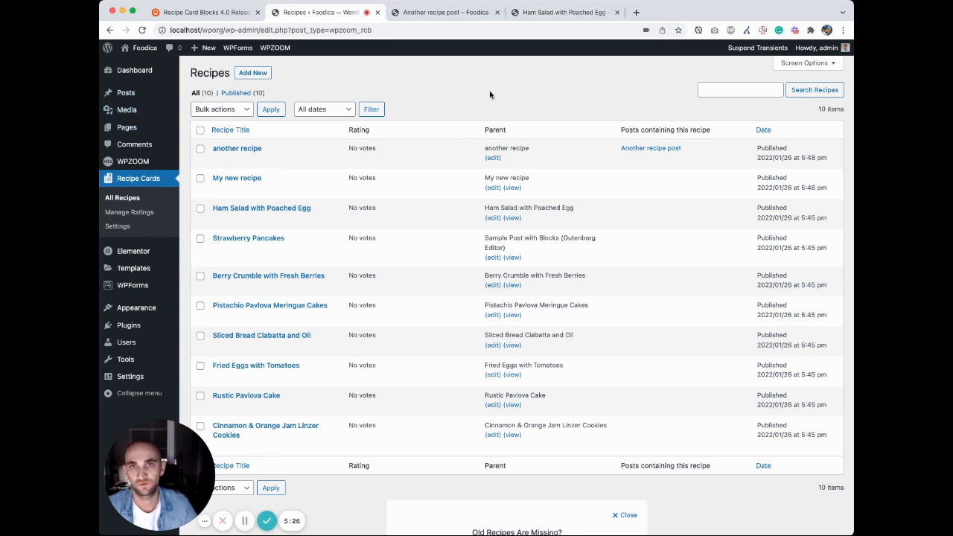
click(450, 13)
click(320, 13)
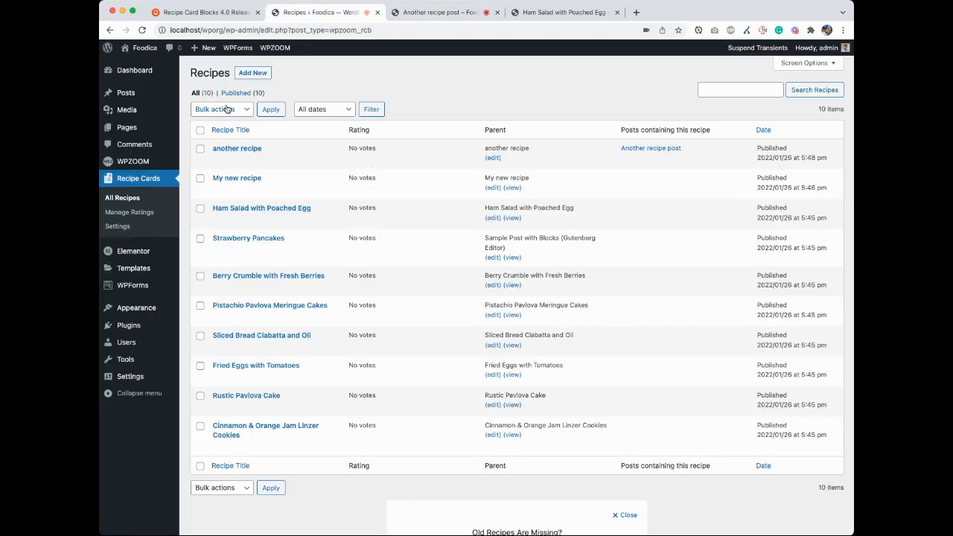
Step: Open the first About page from the Pages list in a separate tab and edit it with Elementor
super+click(143, 98)
click(562, 13)
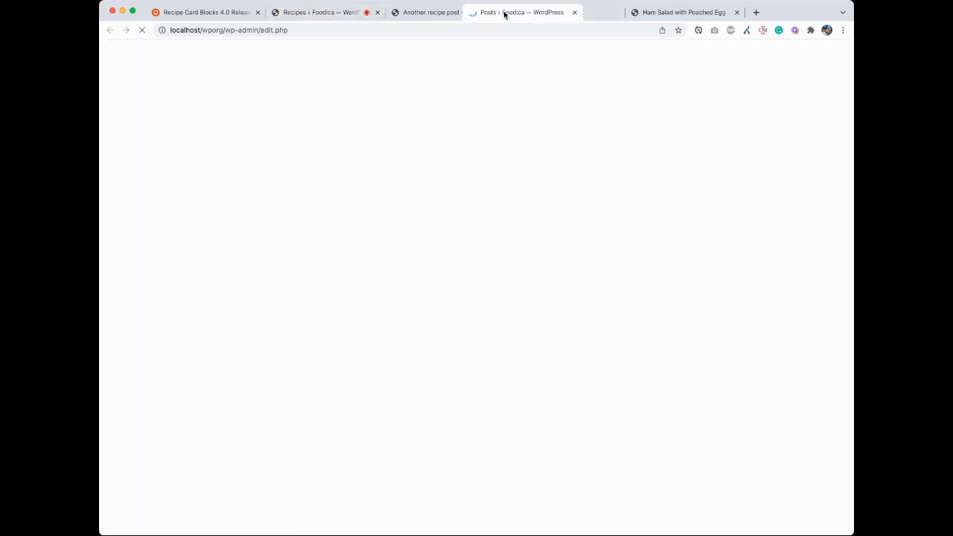
mouse_move(146, 208)
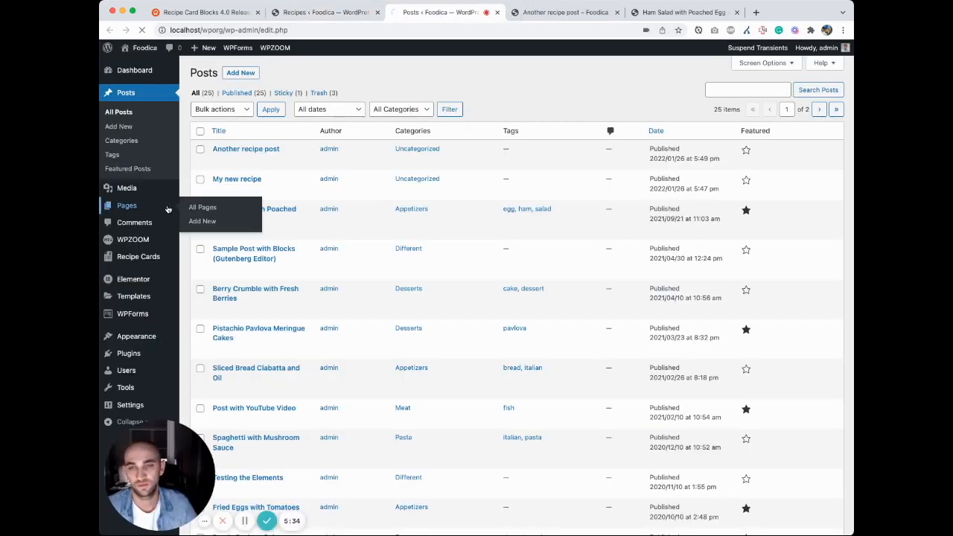
scroll(253, 223, down, 1)
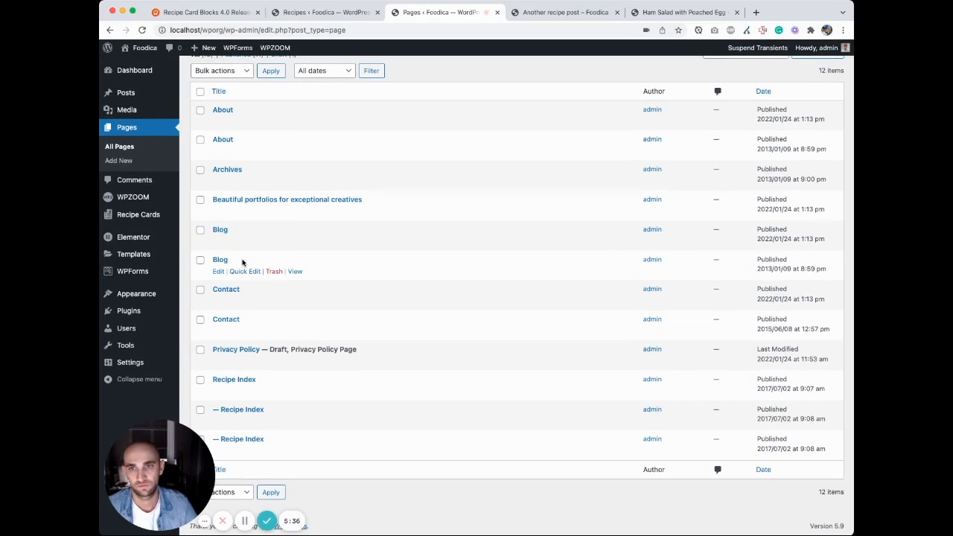
click(224, 110)
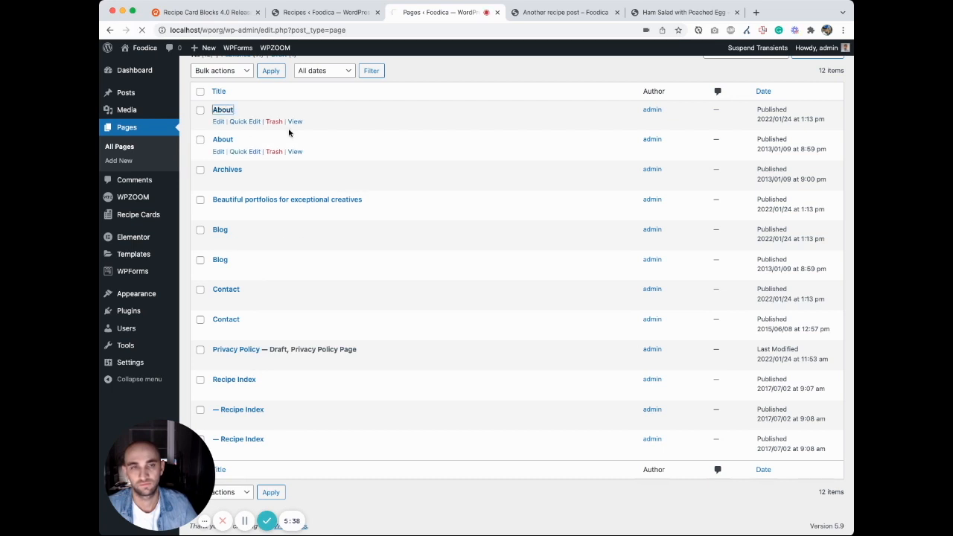
scroll(289, 133, up, 1)
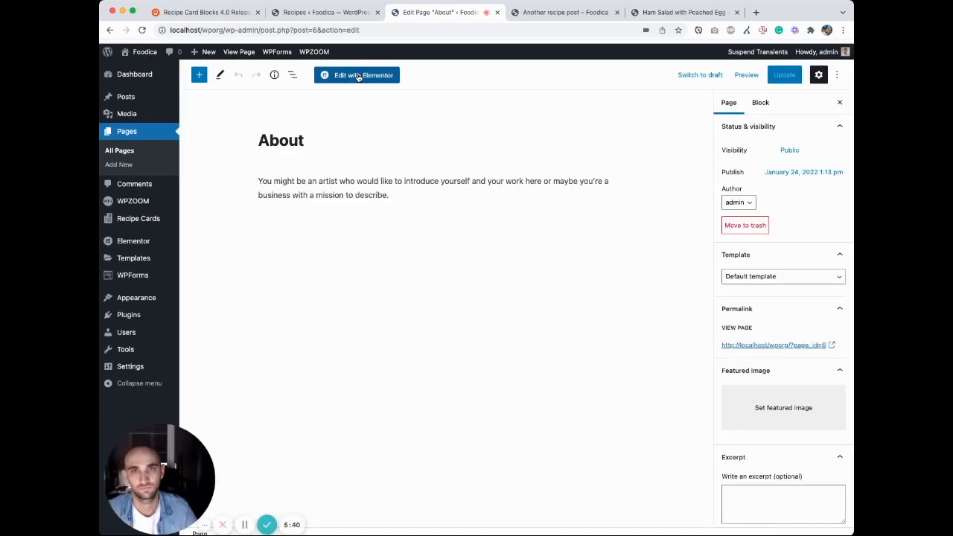
click(358, 75)
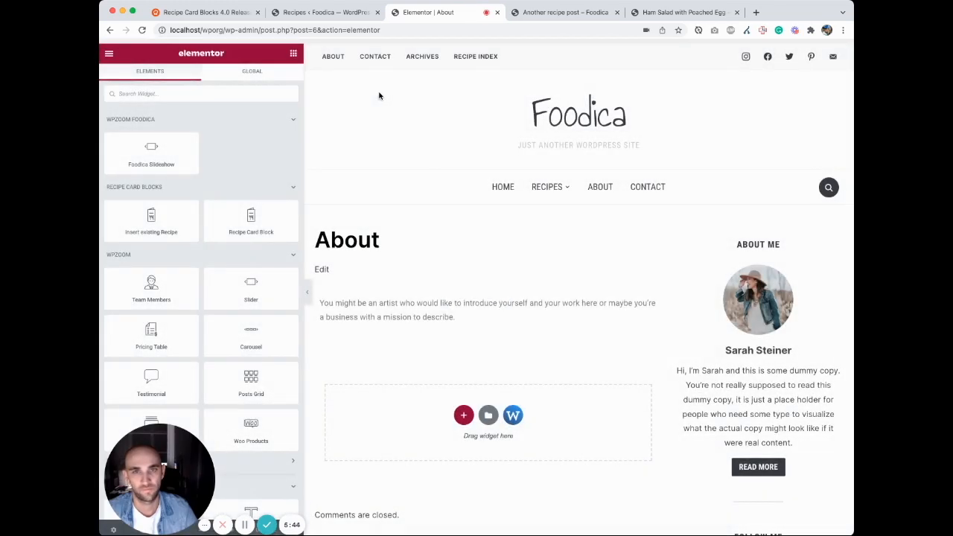
Step: Place an Insert existing Recipe widget below the About page text and select "another recipe" for it
scroll(496, 276, down, 2)
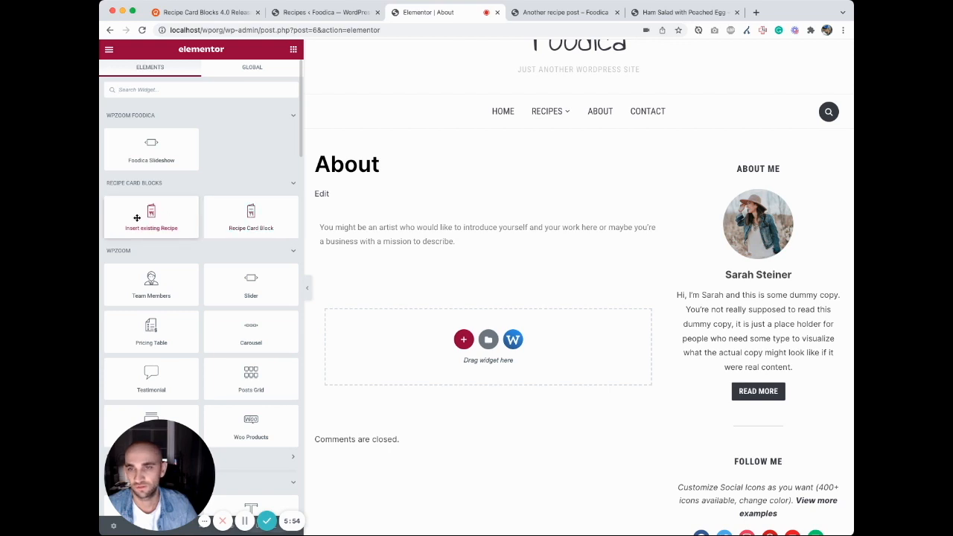
drag(147, 215, 481, 264)
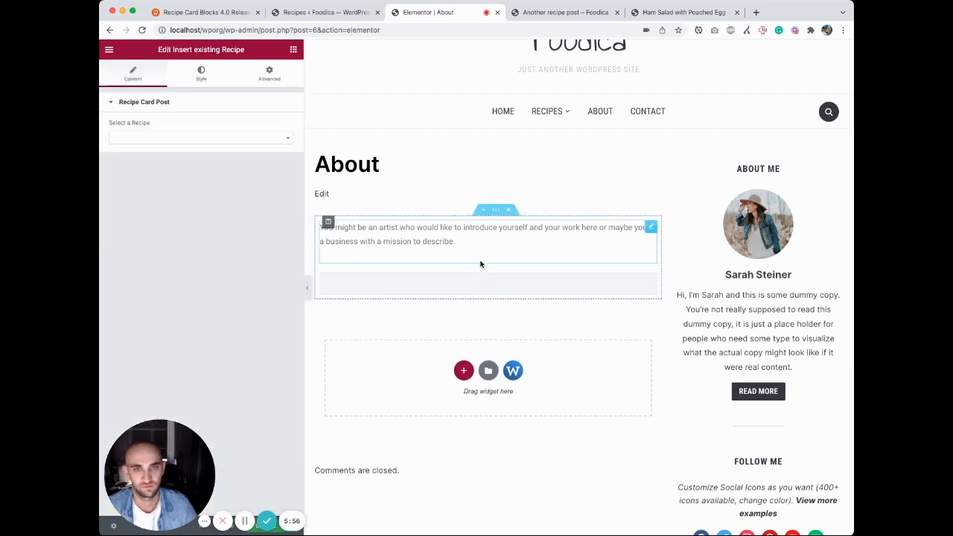
click(274, 139)
scroll(176, 210, down, 1)
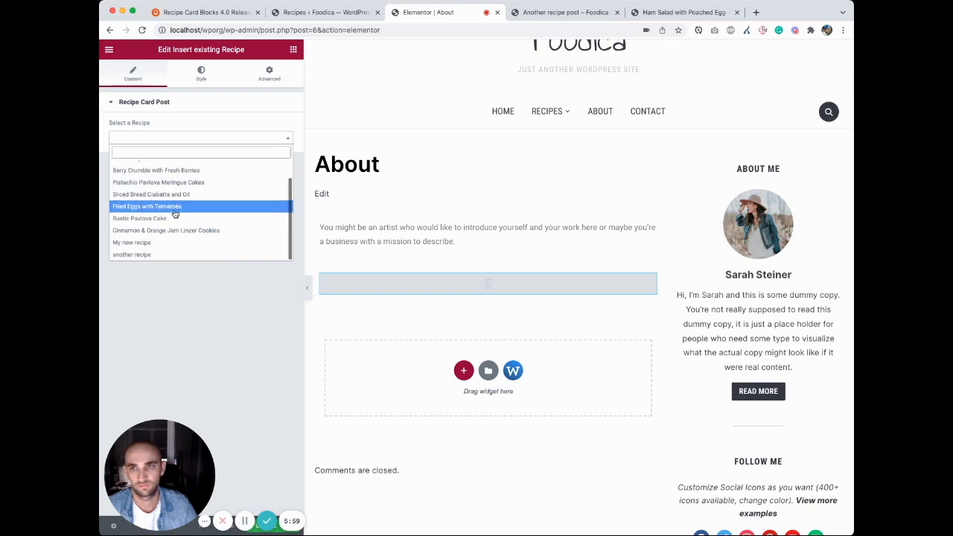
click(150, 255)
scroll(511, 330, down, 10)
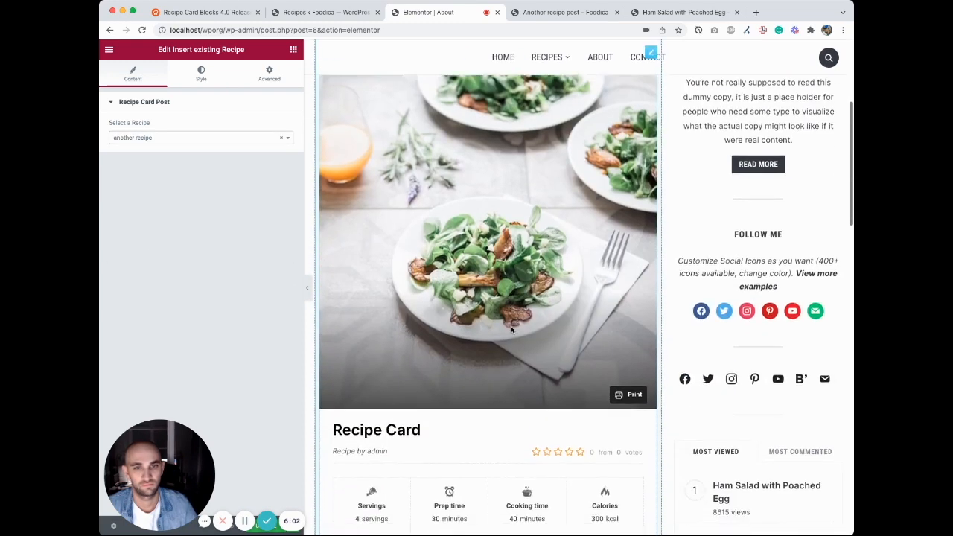
Step: Examine the inserted recipe card's details and ingredients in the About page preview
scroll(511, 330, down, 1)
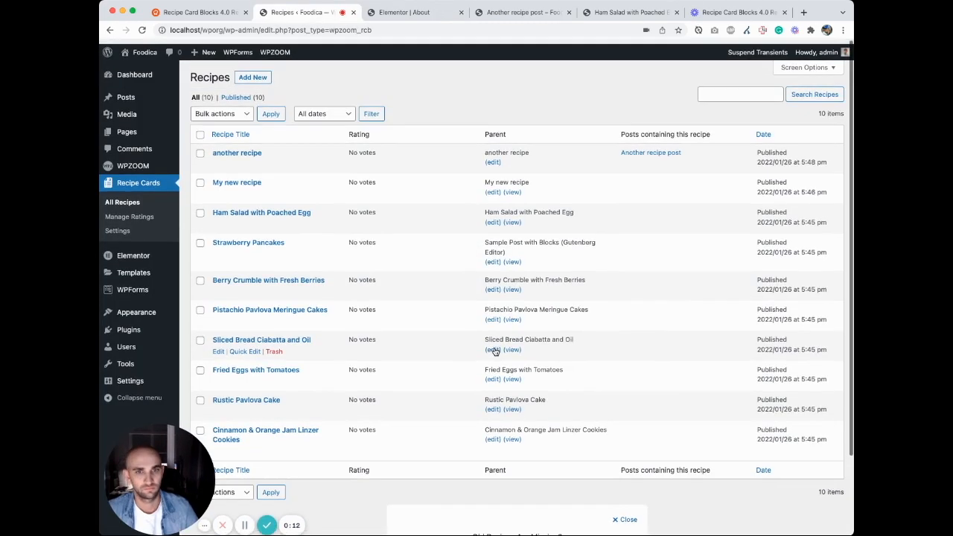
scroll(480, 368, down, 5)
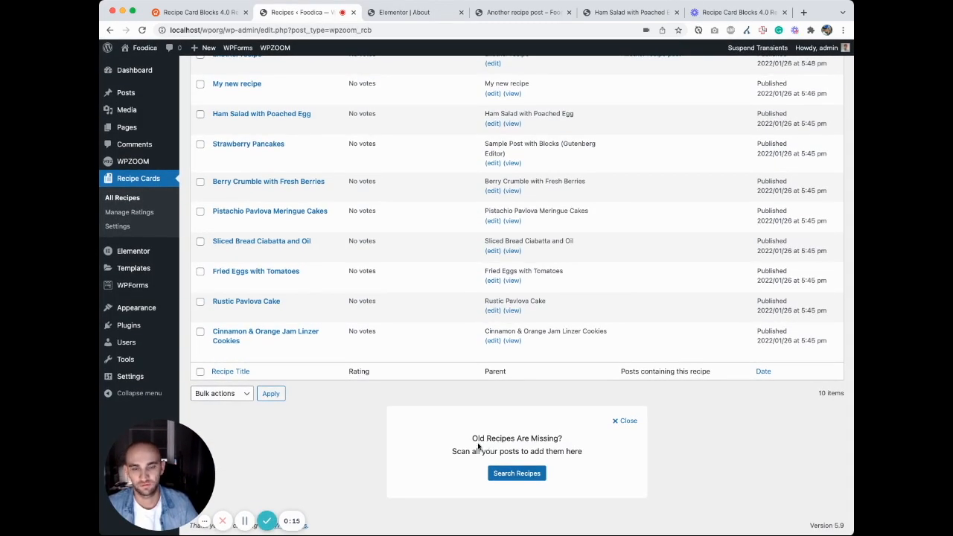
Step: Open the Recipe Card Blocks settings, look over the general defaults and view the Tools options for searching, creating and synchronizing recipe posts
click(129, 225)
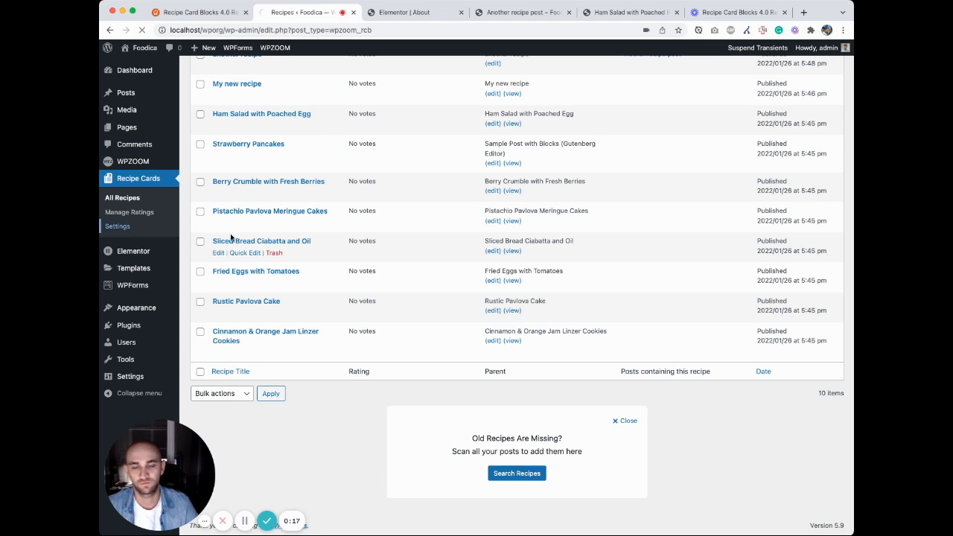
scroll(231, 237, down, 3)
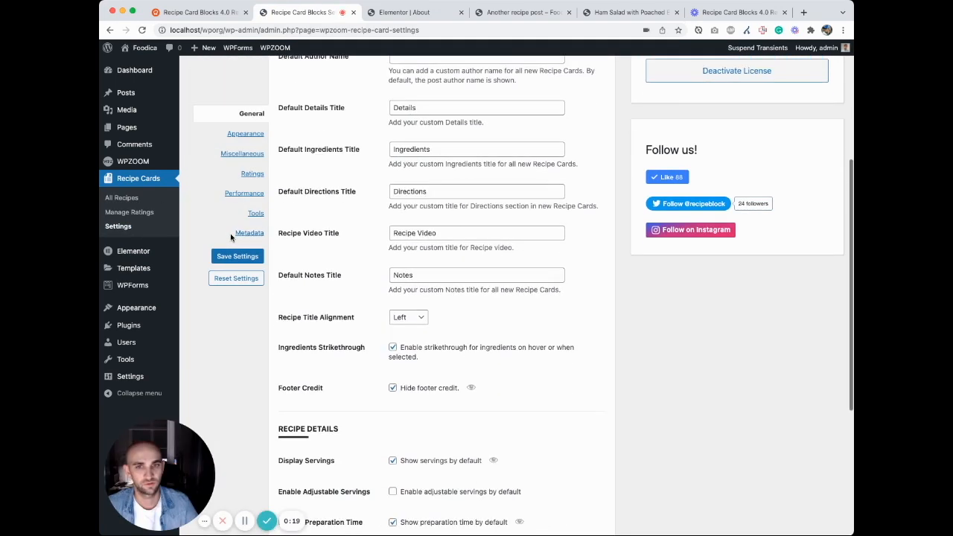
scroll(238, 240, up, 5)
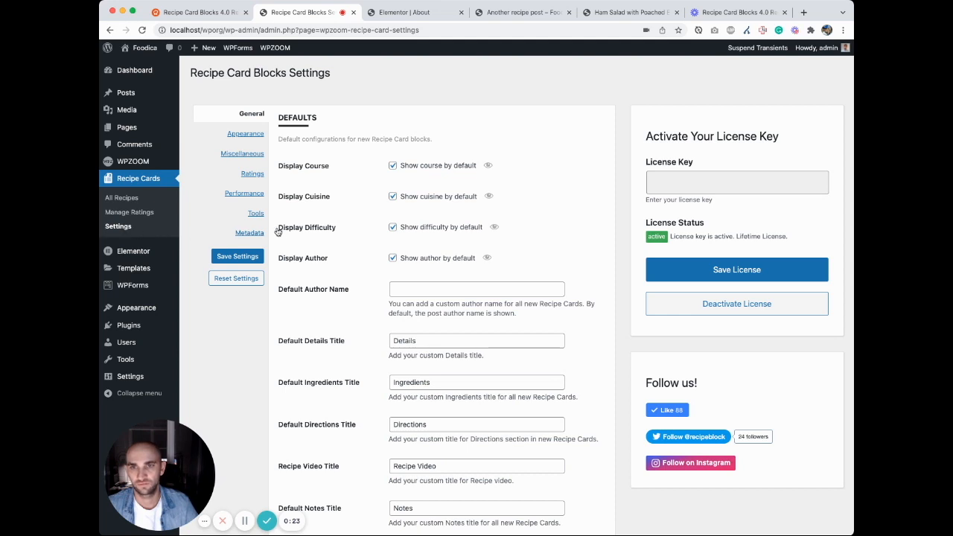
click(257, 214)
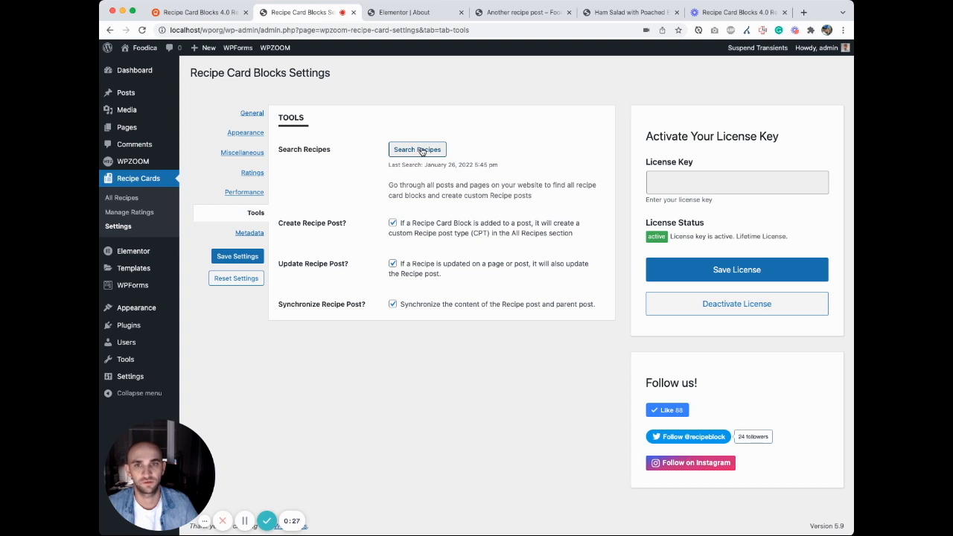
Step: Go back to the All Recipes list and look through it down to the search prompt for missing old recipes
click(135, 198)
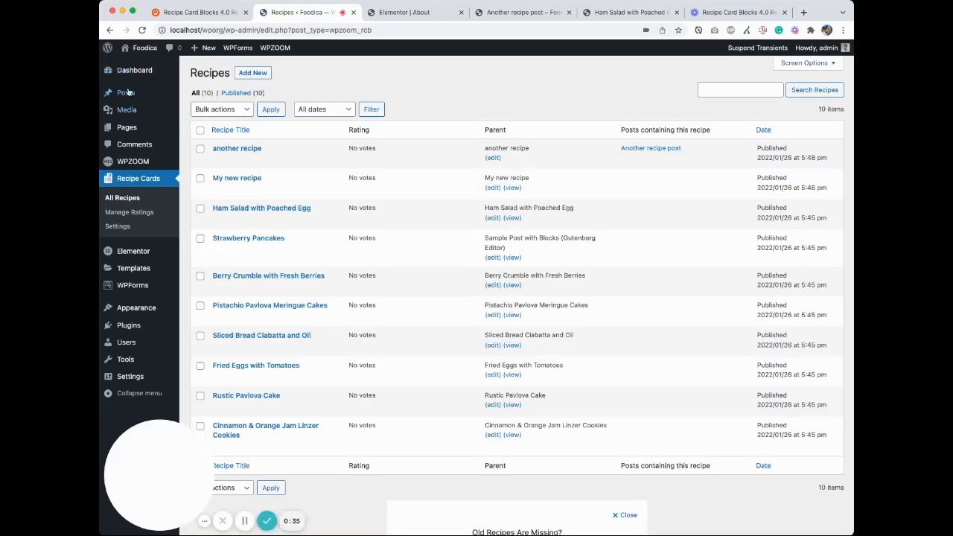
scroll(321, 229, down, 2)
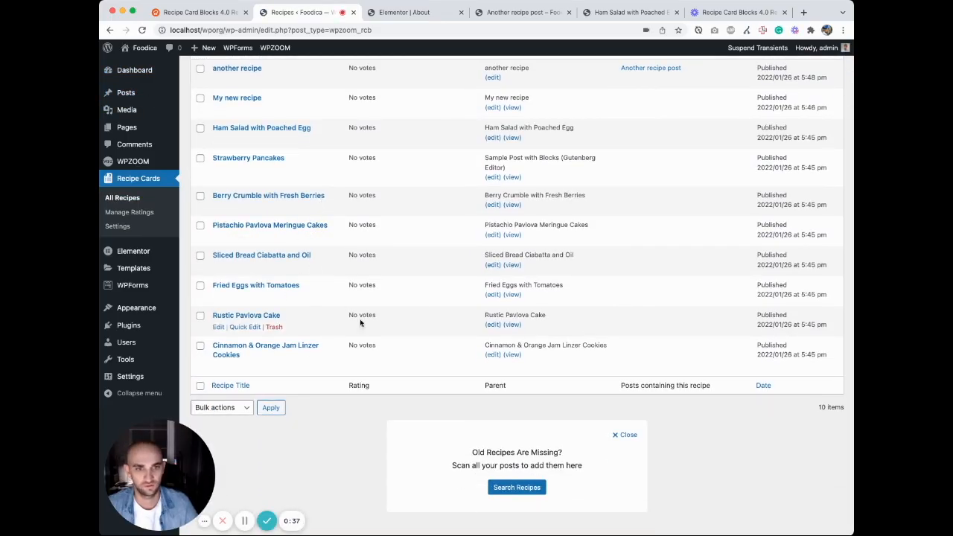
scroll(313, 320, up, 2)
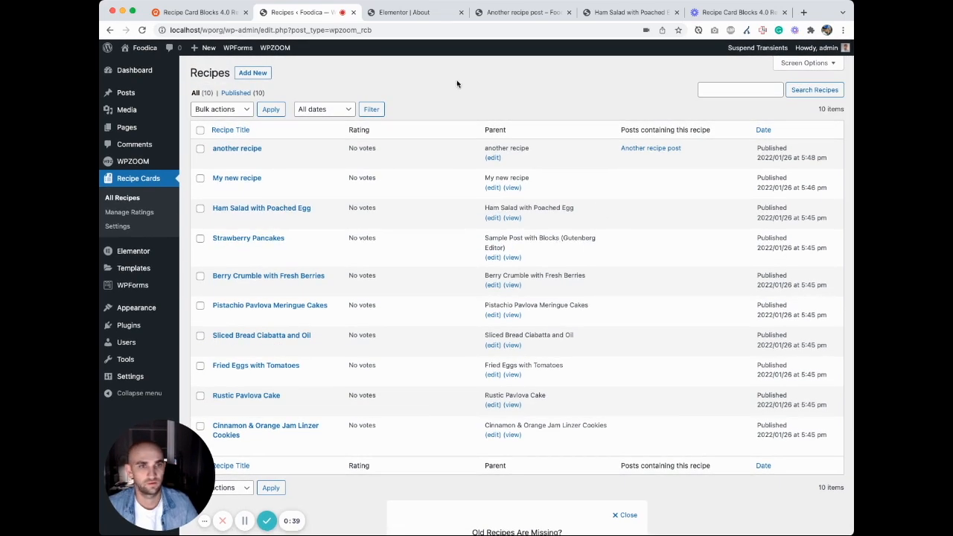
Step: Switch to the Recipe Card Blocks 4.0 release article and review its sections on the new Gutenberg blocks, usage scenarios and Elementor widget
click(211, 14)
scroll(522, 217, down, 5)
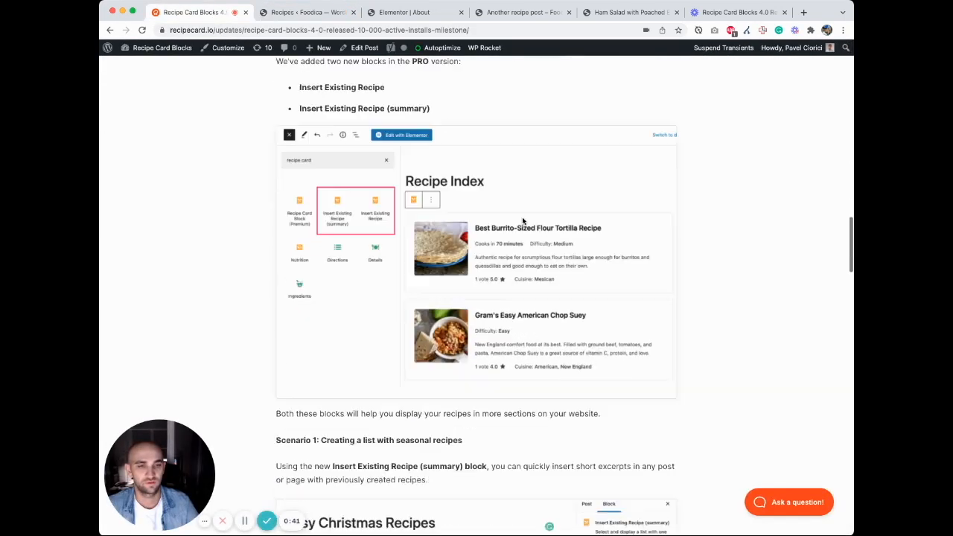
scroll(523, 217, down, 9)
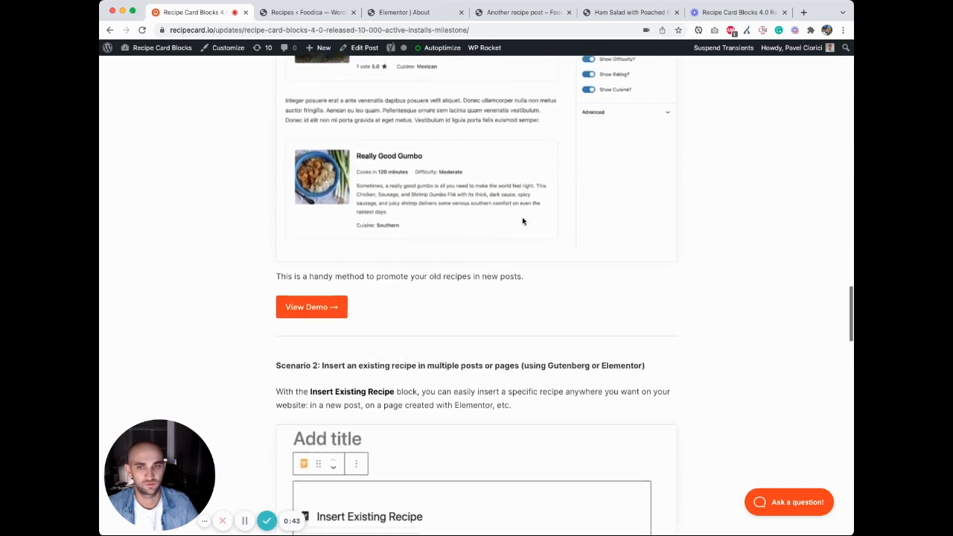
scroll(523, 221, down, 7)
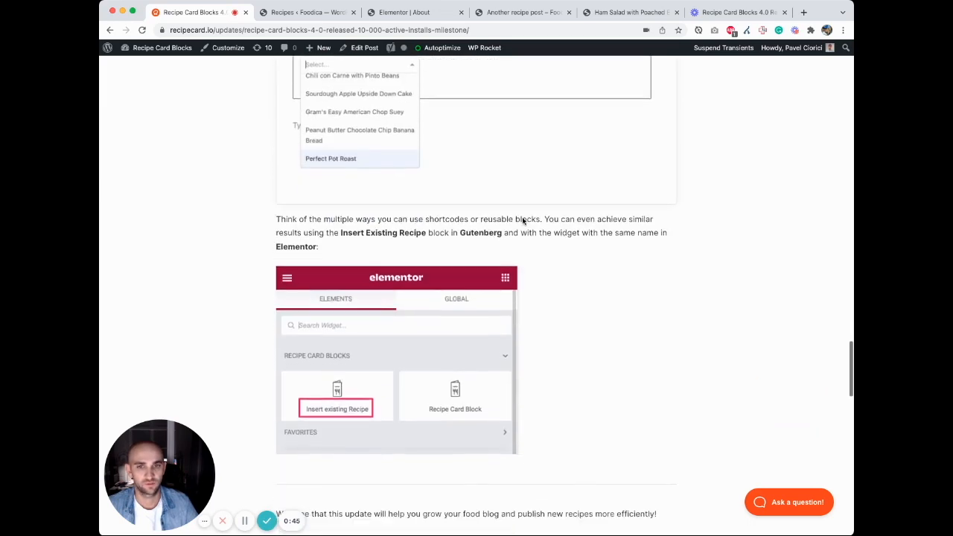
scroll(523, 222, down, 2)
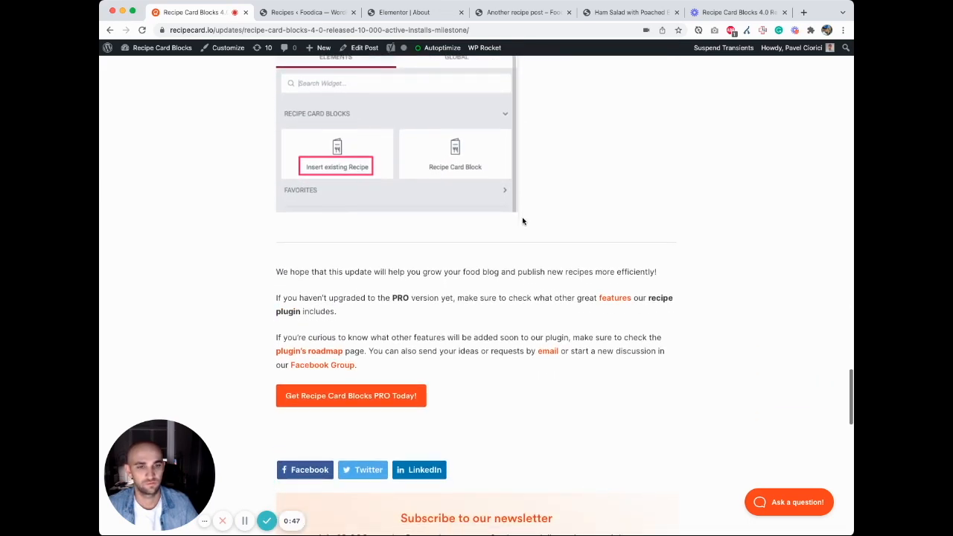
scroll(640, 334, up, 20)
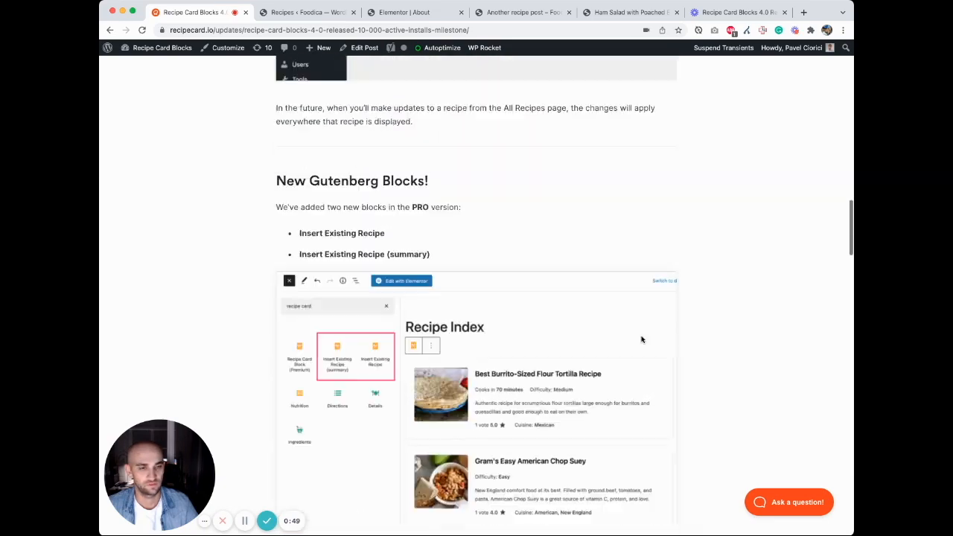
scroll(644, 339, up, 2)
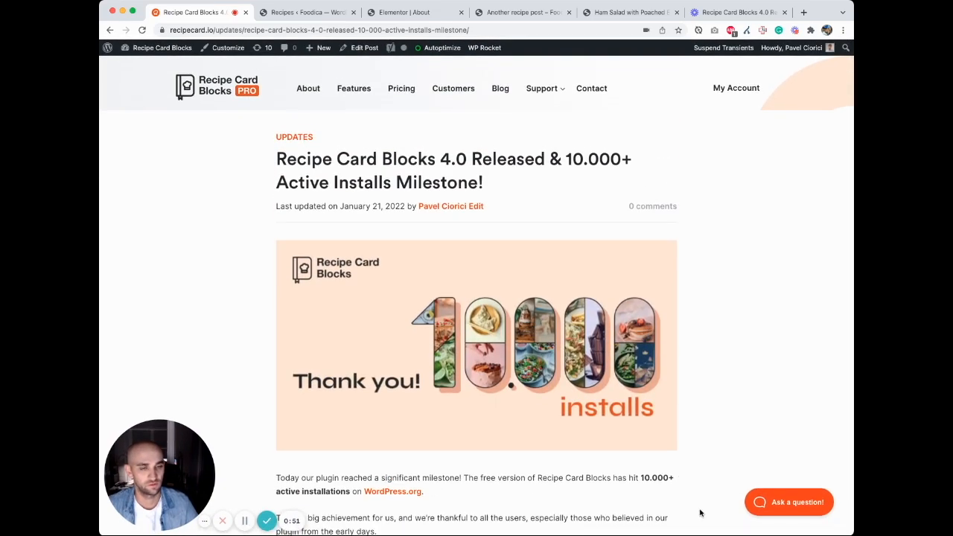